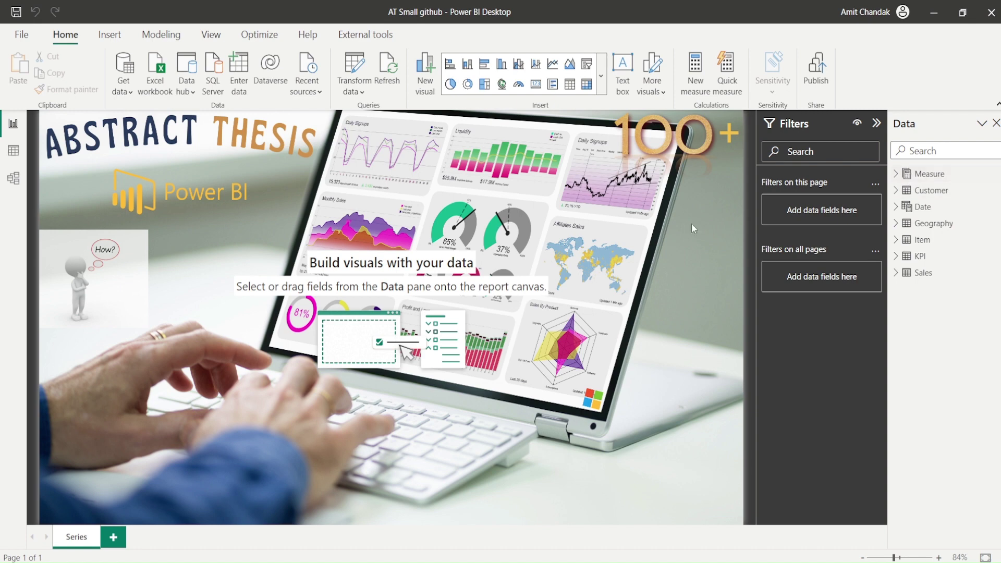
Examine the model diagram's relationships between the Sales table and the Date, Item, Customer and Geography tables
left_click(15, 180)
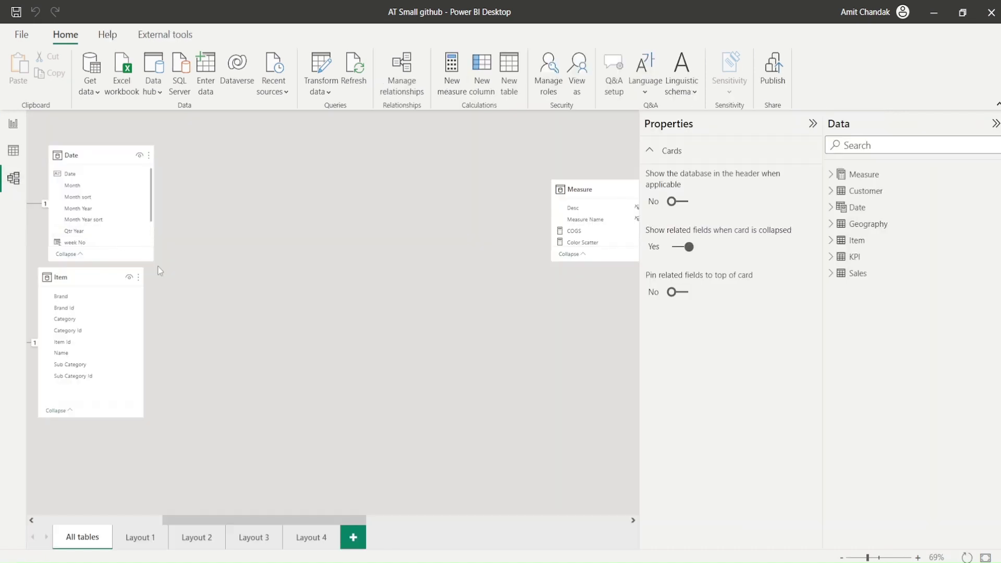
left_click_drag(248, 520, 127, 525)
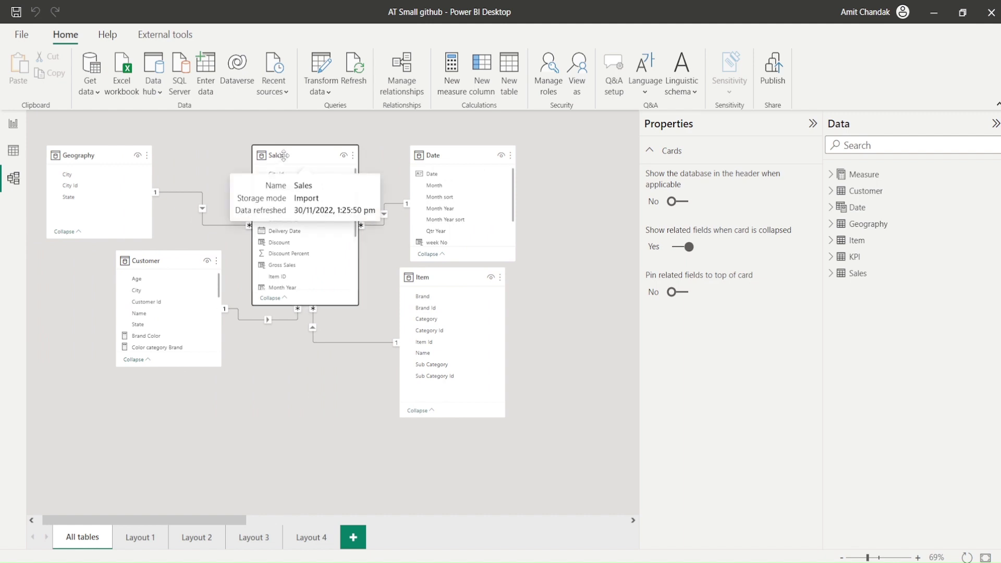
left_click(277, 157)
left_click(397, 204)
scroll(319, 230, "down", 2)
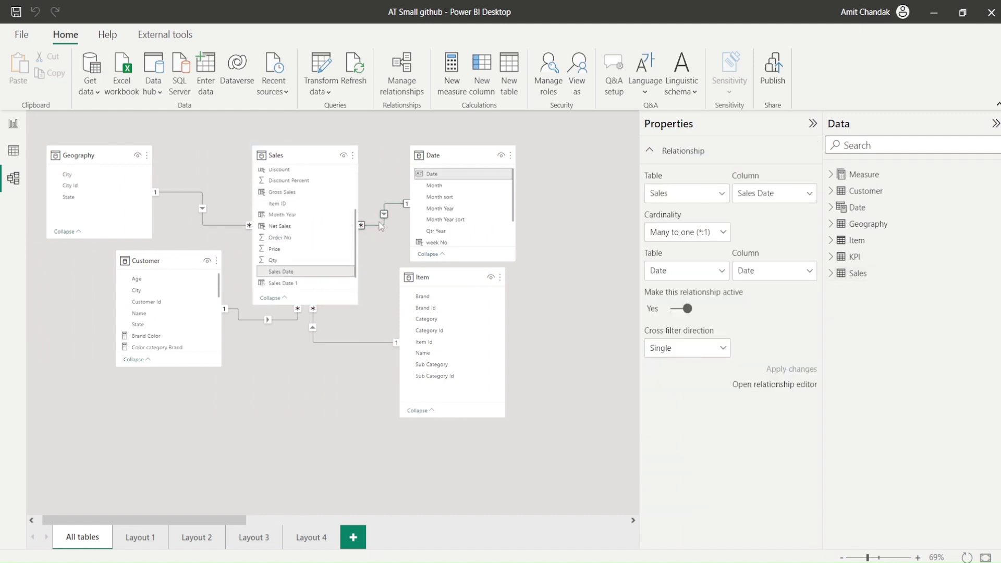
scroll(319, 240, "up", 2)
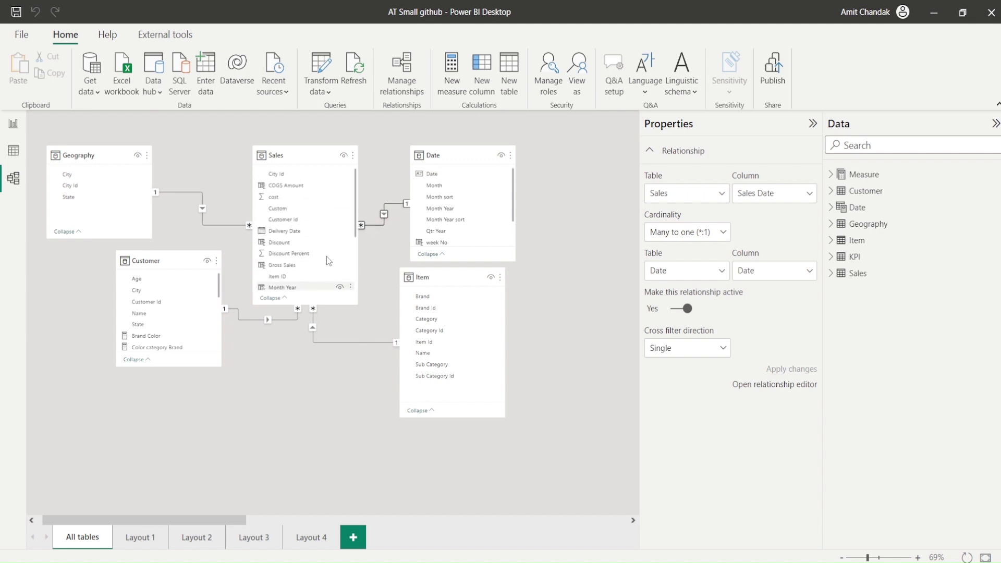
left_click(327, 342)
left_click(260, 319)
left_click(193, 194)
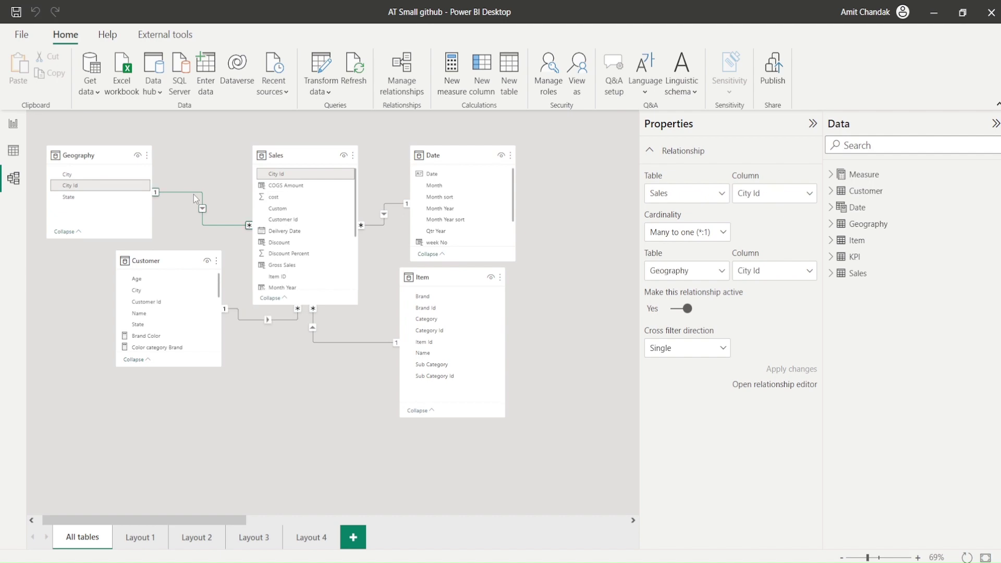
Add a new report page and start a fields parameter named Axis
left_click(16, 127)
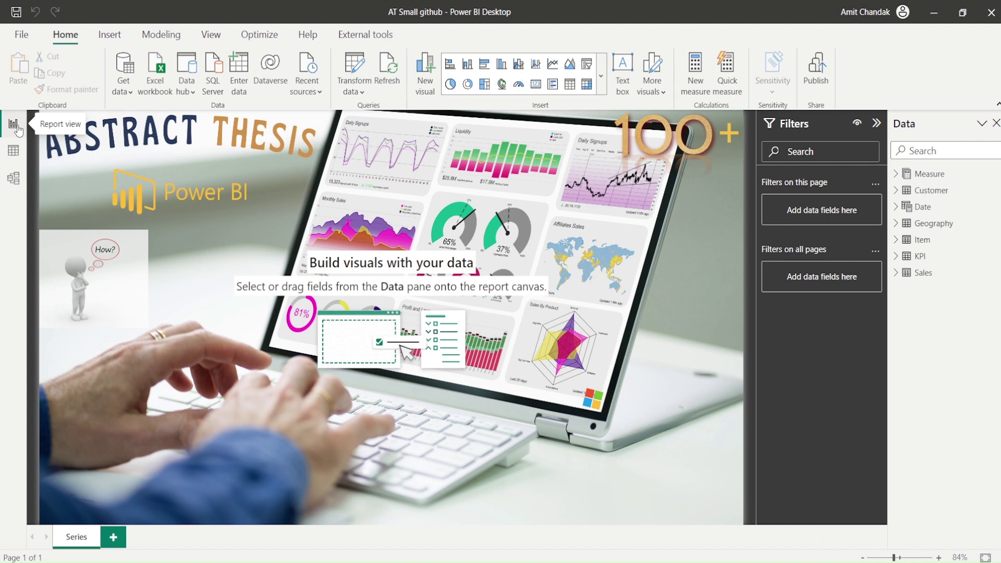
left_click(119, 538)
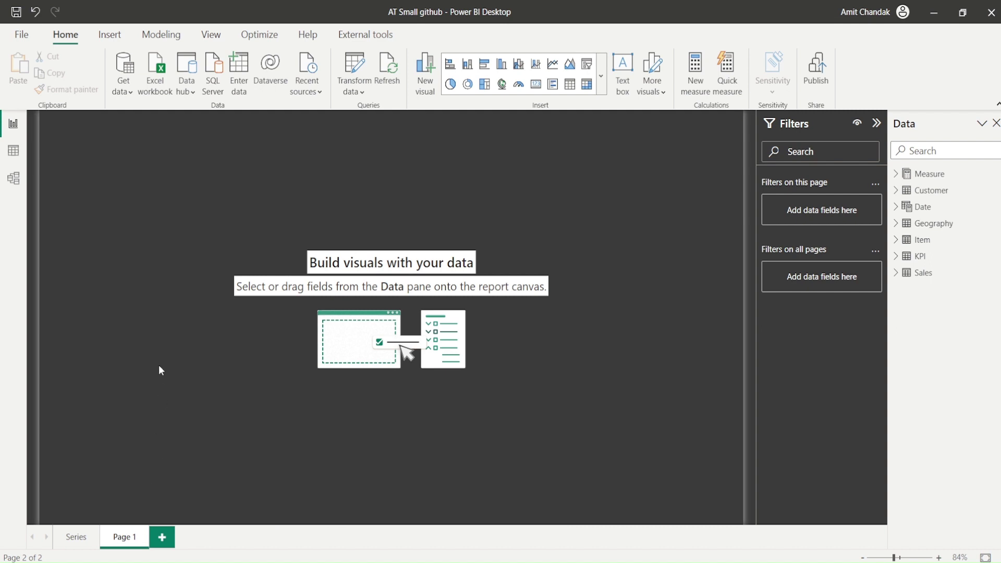
left_click(161, 39)
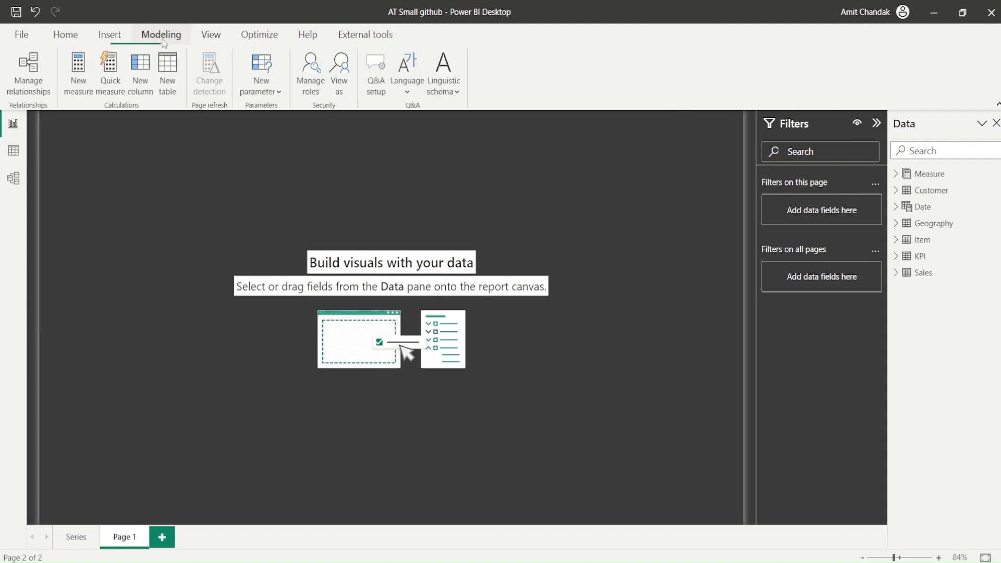
left_click(272, 95)
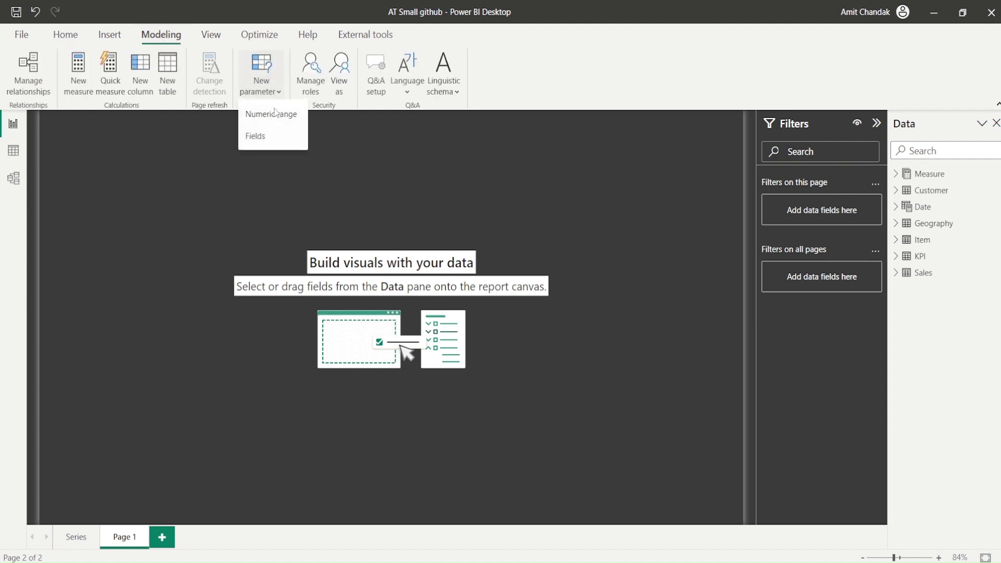
left_click(270, 137)
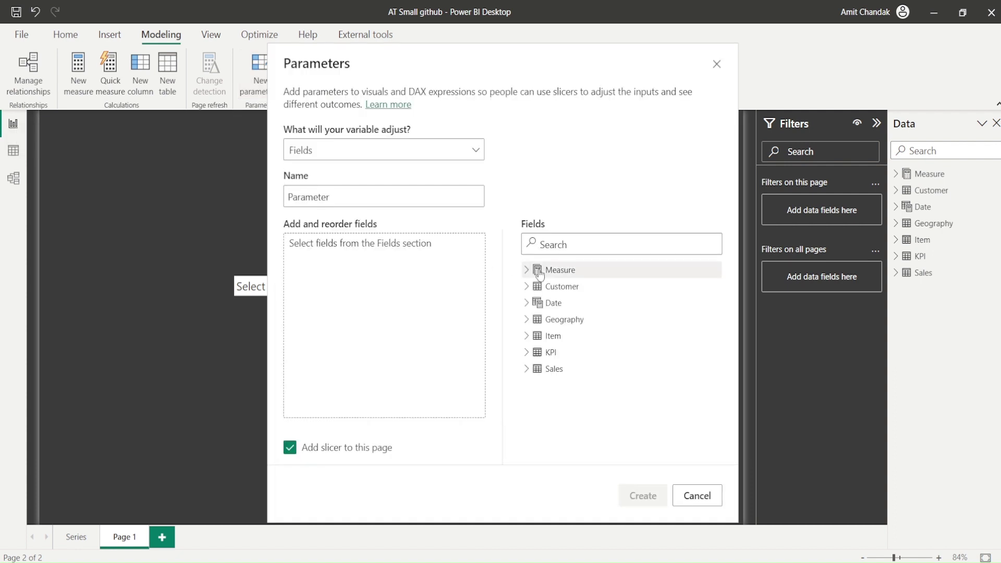
double_click(324, 197)
type("Ax")
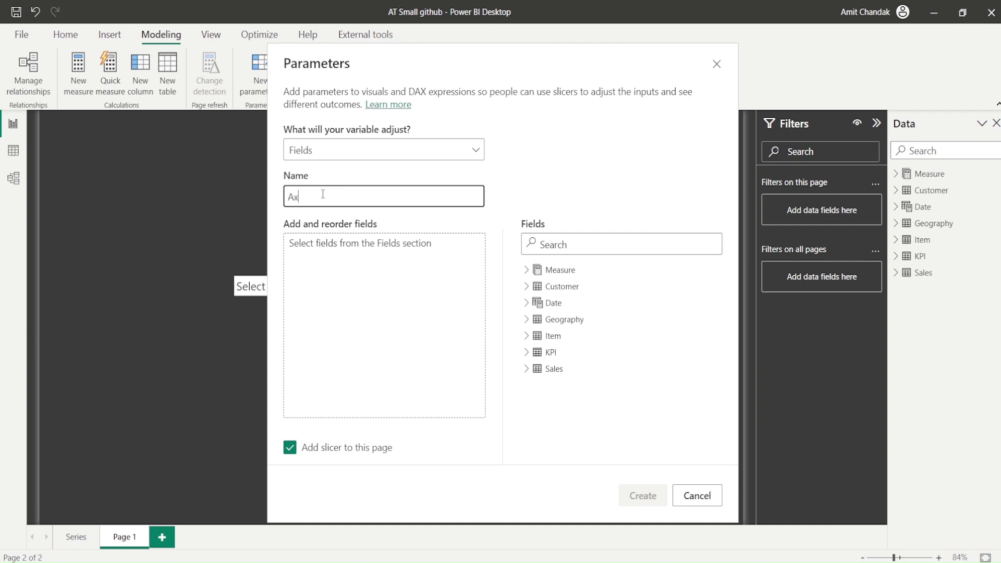
type("is")
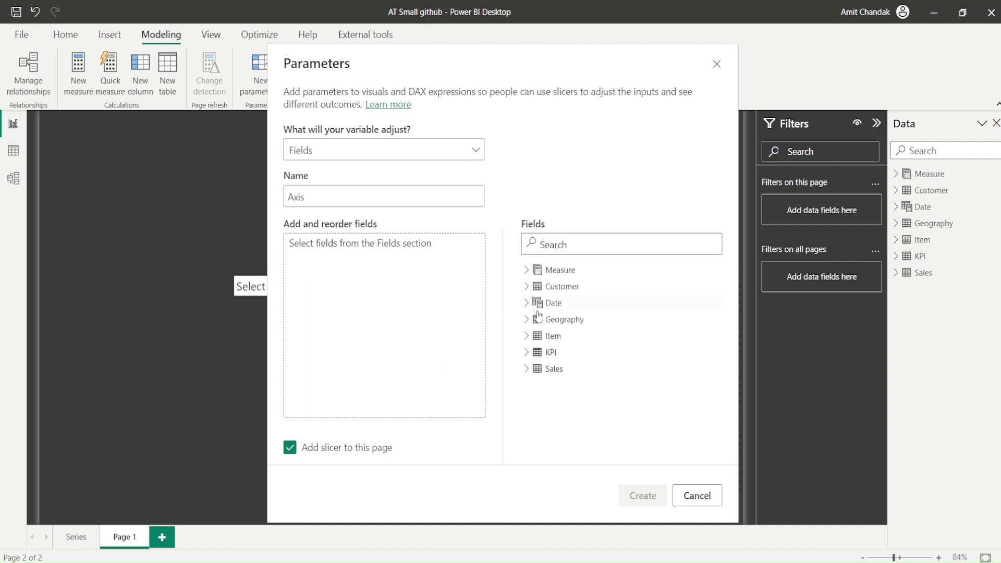
Add Brand, Category and Sub Category from Item, plus State and City from Geography, to the Axis parameter in that order
left_click(537, 336)
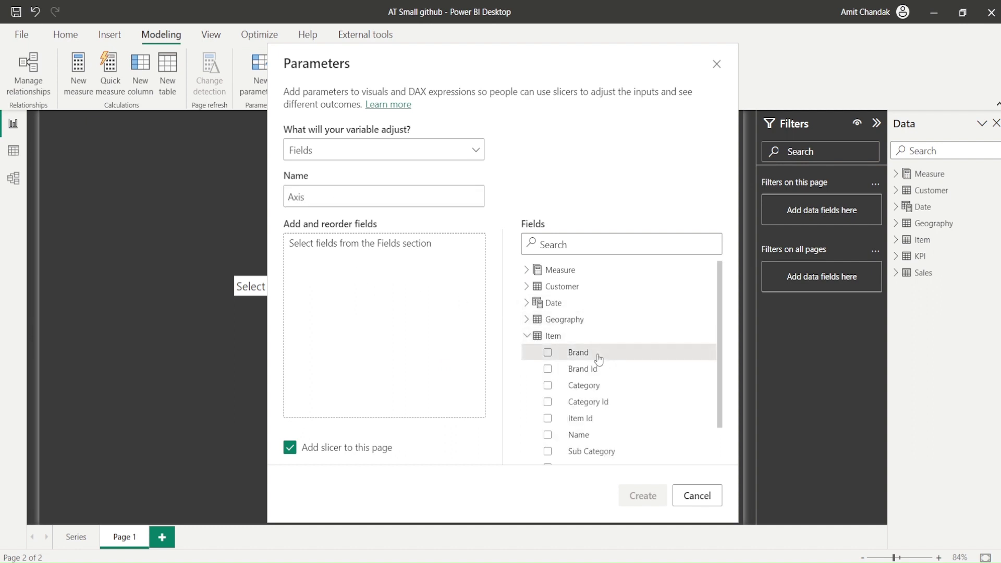
left_click(599, 355)
left_click_drag(581, 386, 385, 323)
left_click_drag(591, 452, 442, 390)
left_click(526, 319)
left_click_drag(576, 369, 385, 312)
left_click_drag(574, 336, 415, 349)
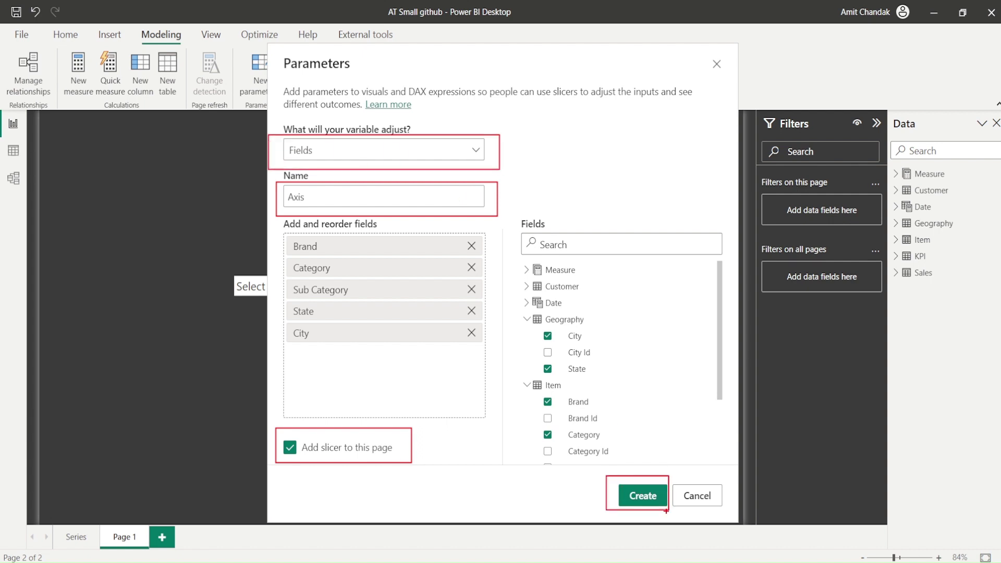
Create the Axis parameter with its slicer on the page and shrink the slicer to fit its options
left_click(647, 498)
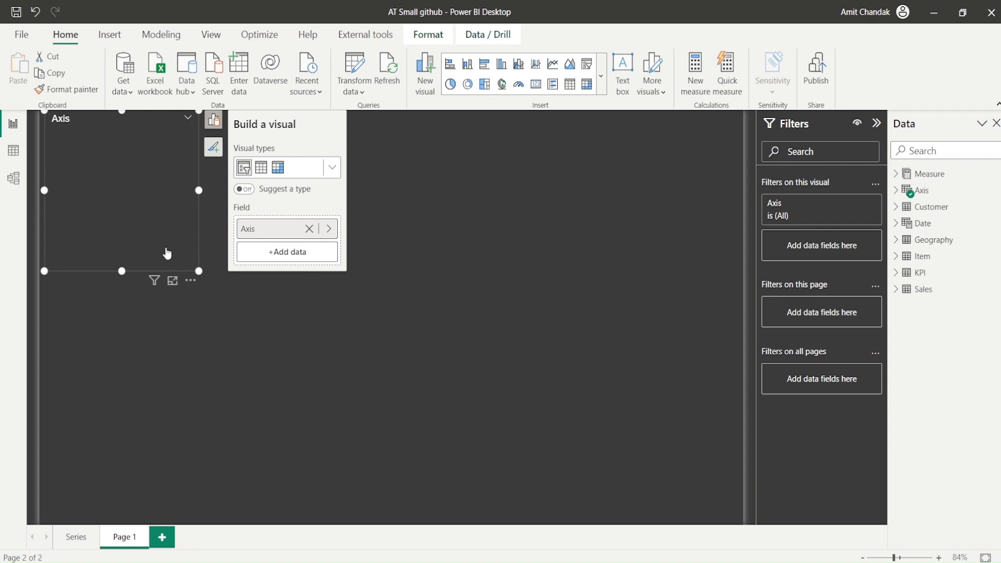
left_click_drag(199, 271, 175, 228)
left_click(482, 203)
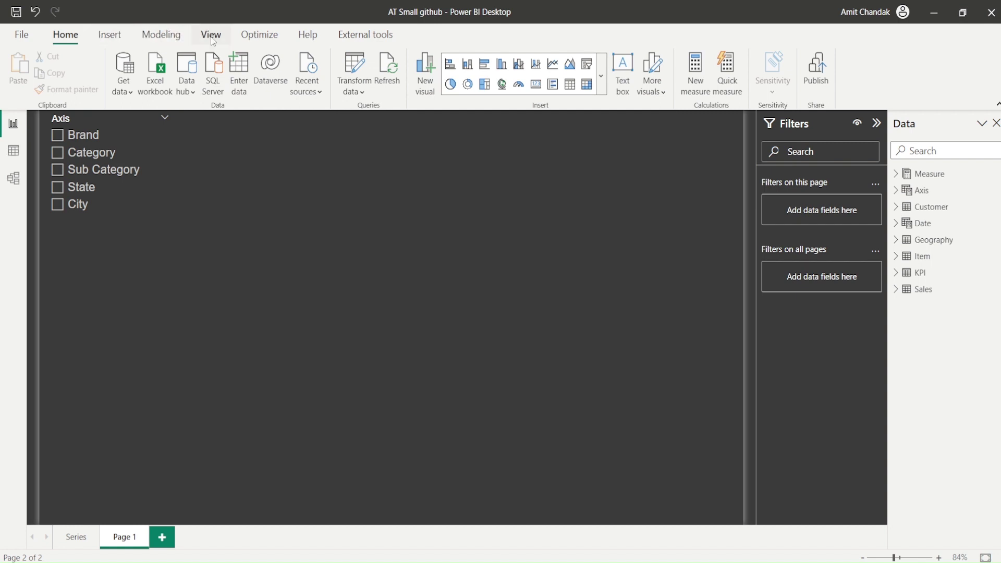
Start a second fields parameter and name it Measure Slicer
left_click(158, 43)
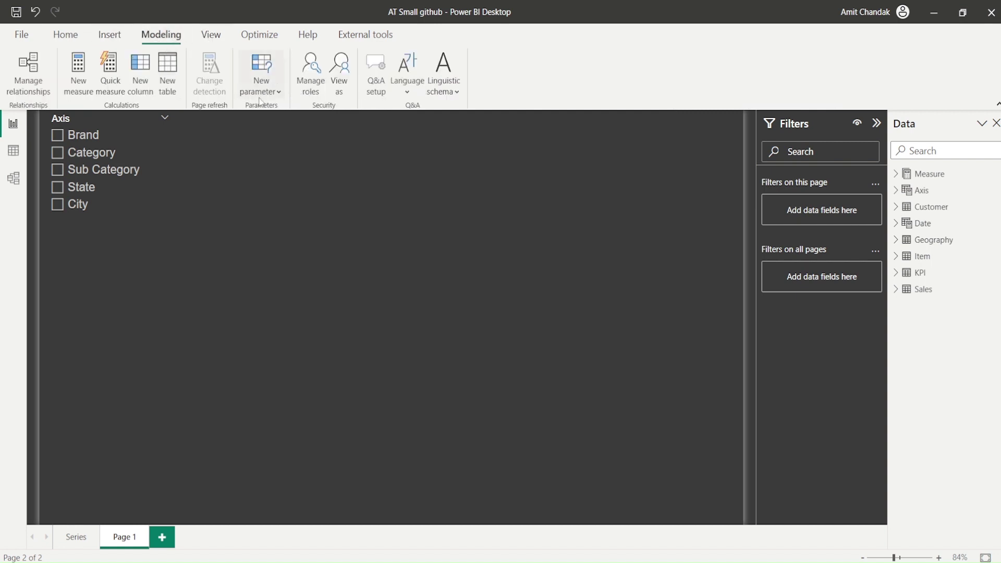
left_click(279, 91)
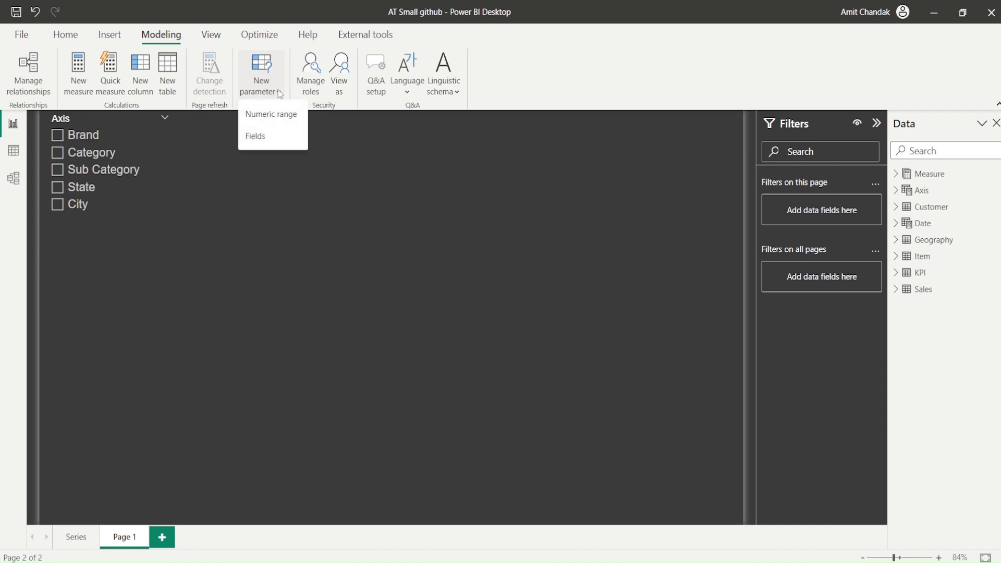
left_click(259, 135)
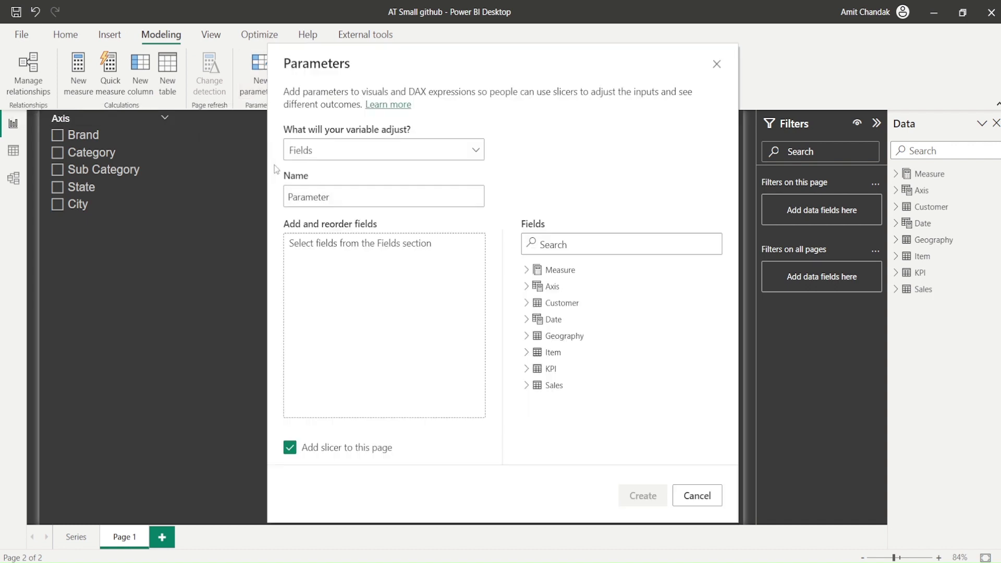
double_click(315, 204)
type("Measure")
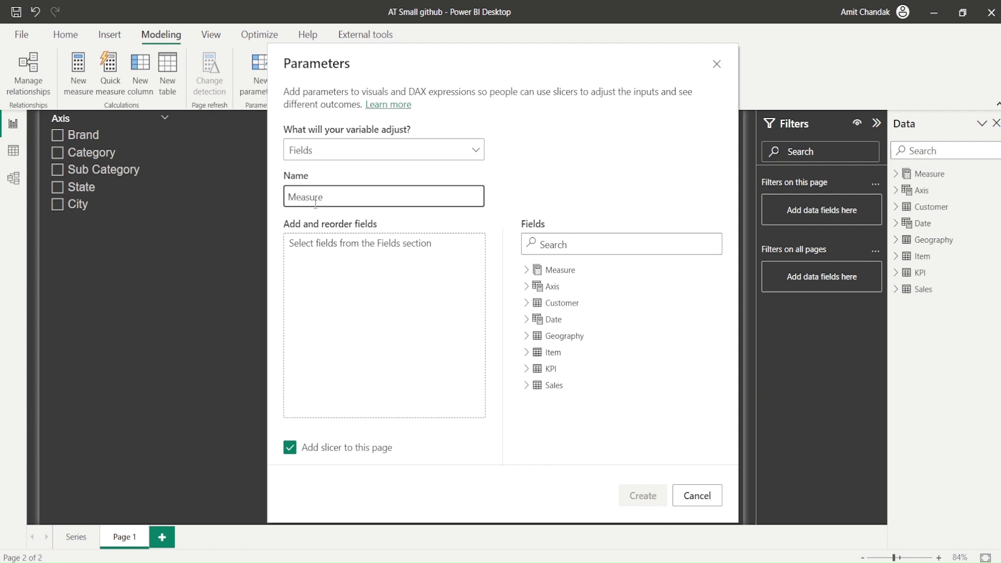
type(" Slicer")
Add the base measures Net, Gross, COGS, Margin % and Discount % to the Measure Slicer parameter in that order
left_click(526, 269)
left_click(543, 288)
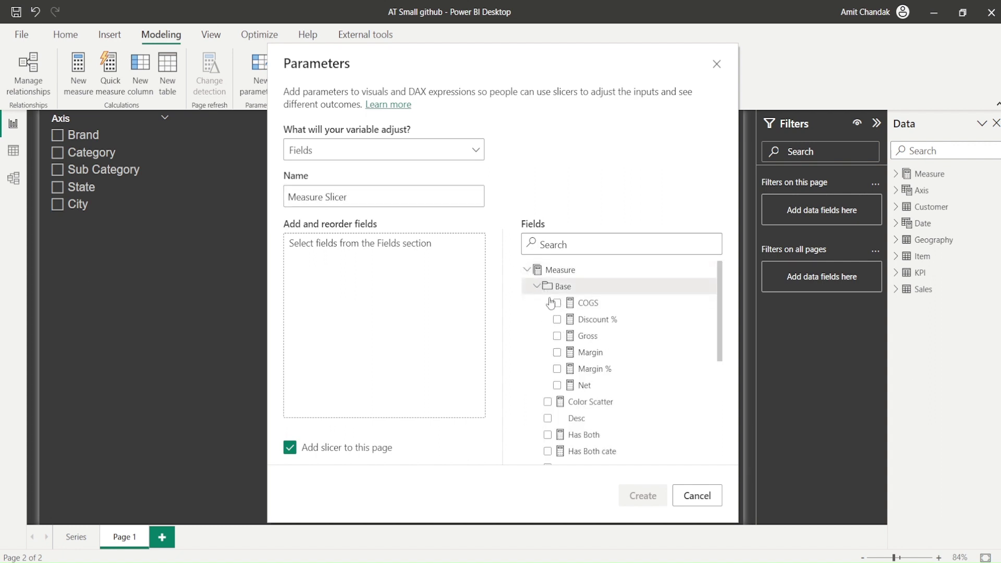
left_click_drag(590, 384, 380, 320)
left_click_drag(587, 339, 417, 324)
left_click_drag(584, 303, 448, 334)
left_click_drag(589, 369, 454, 360)
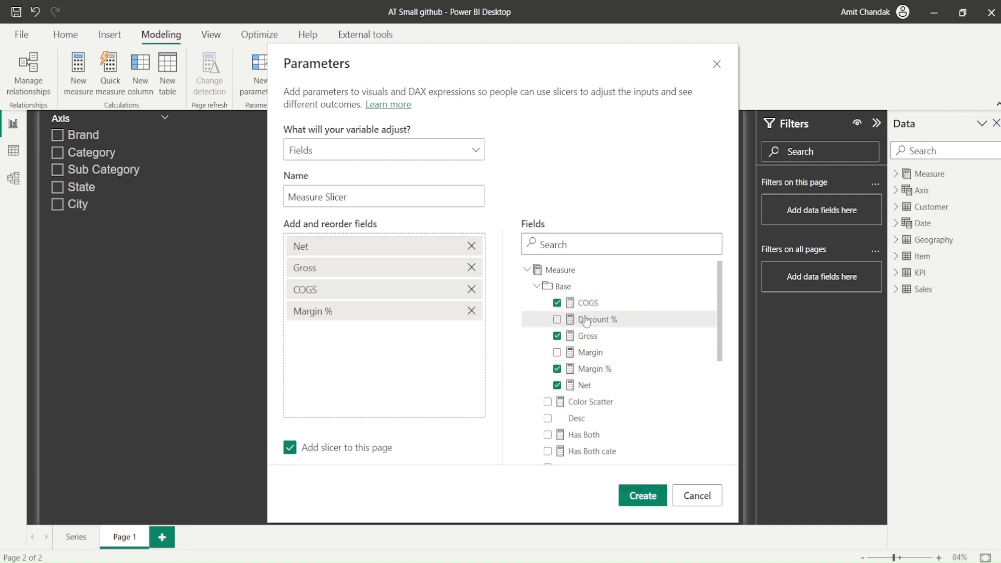
left_click_drag(589, 319, 410, 346)
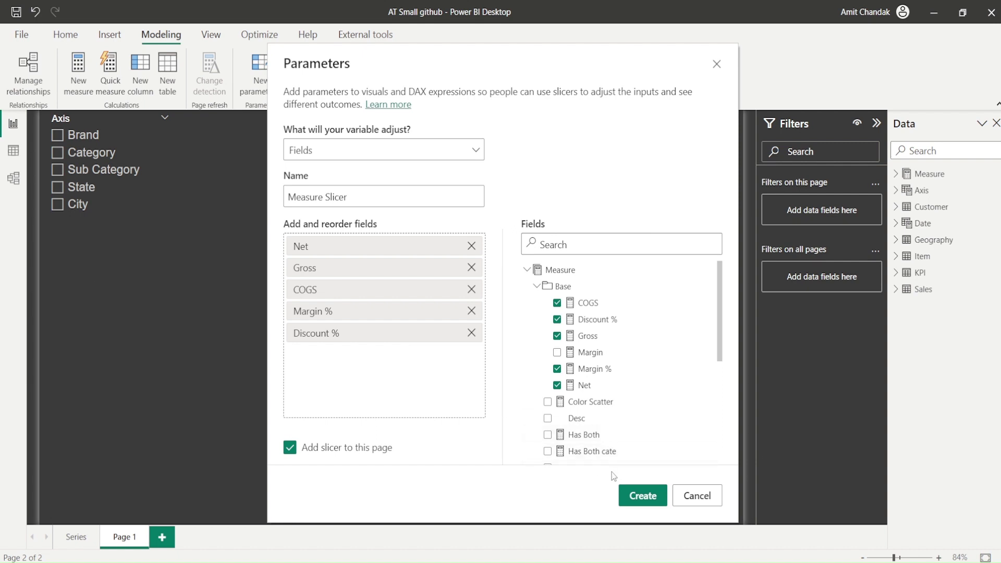
Create the Measure Slicer parameter with its slicer and place the slicer in the report page's upper-right corner
left_click(644, 495)
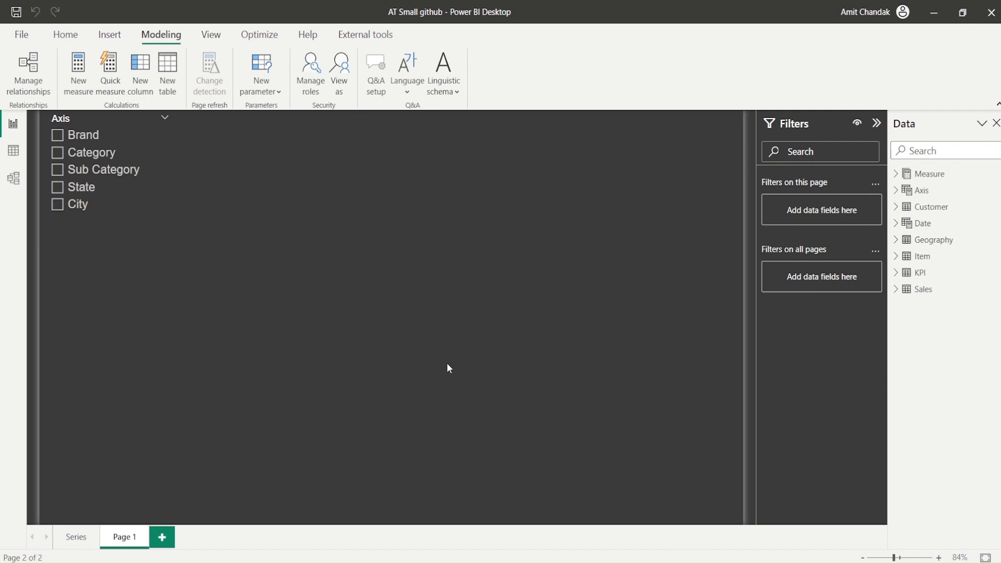
left_click_drag(156, 297, 712, 140)
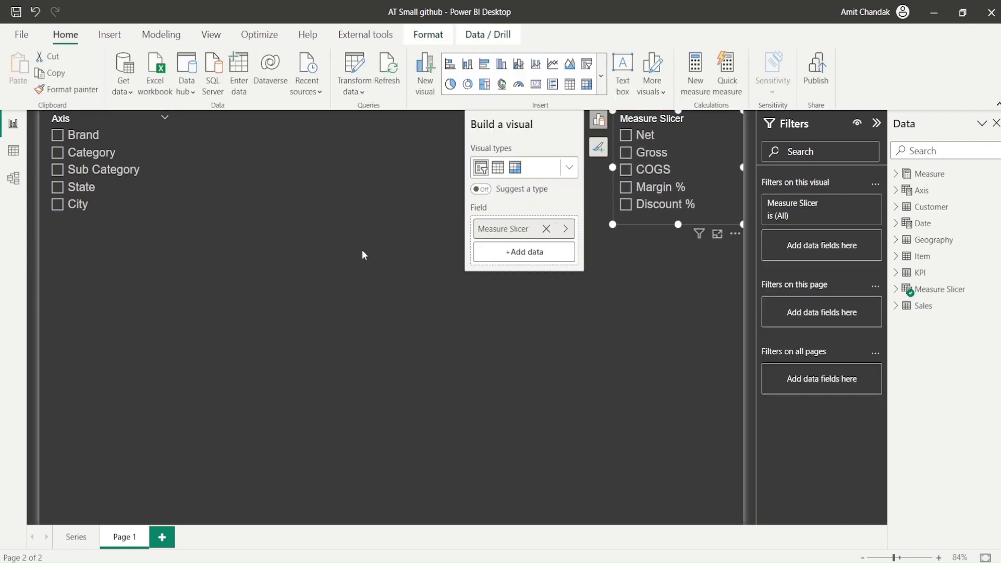
left_click(332, 298)
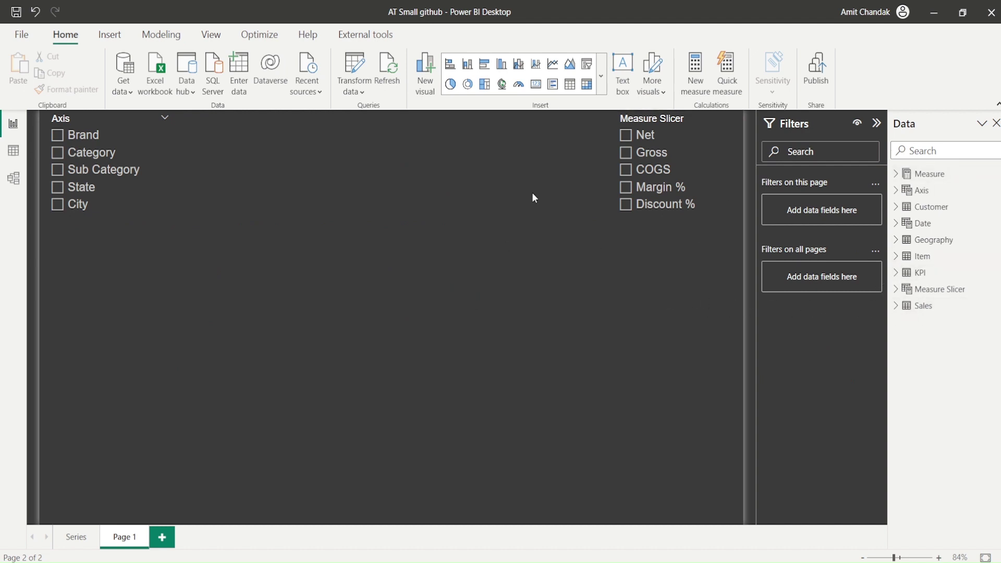
Insert a matrix visual and enlarge it in the middle of the page below the two slicers
left_click(601, 76)
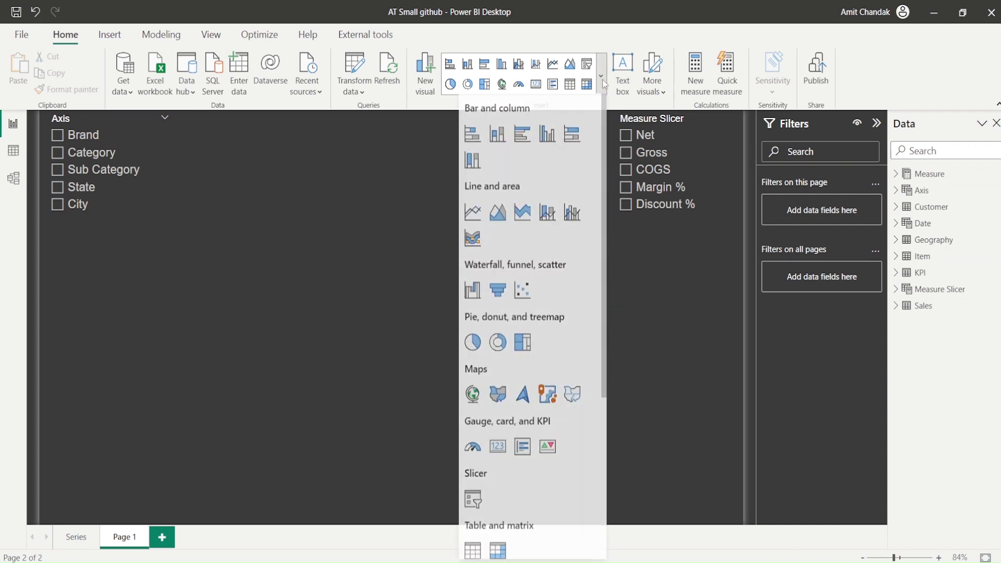
left_click(570, 84)
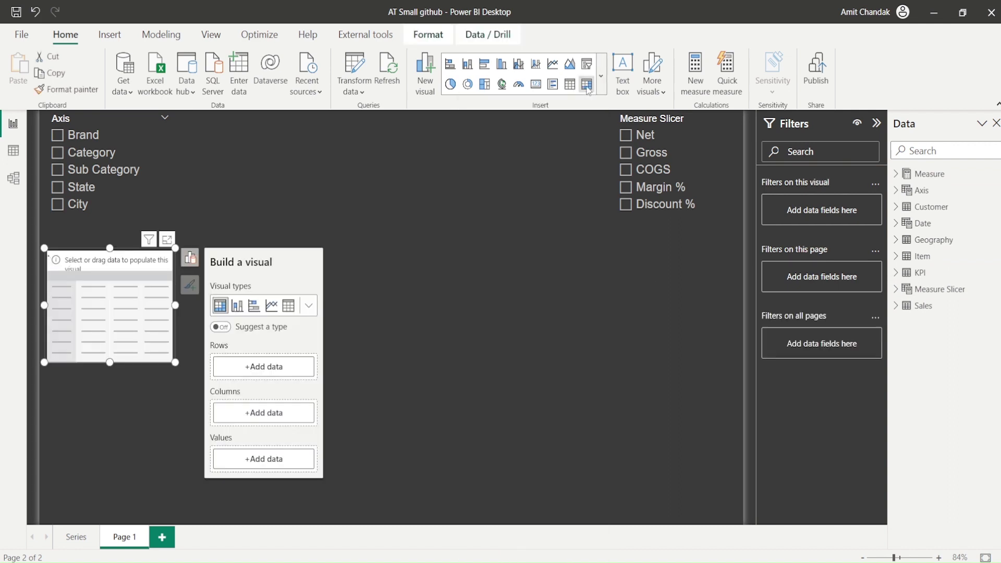
left_click_drag(128, 319, 514, 516)
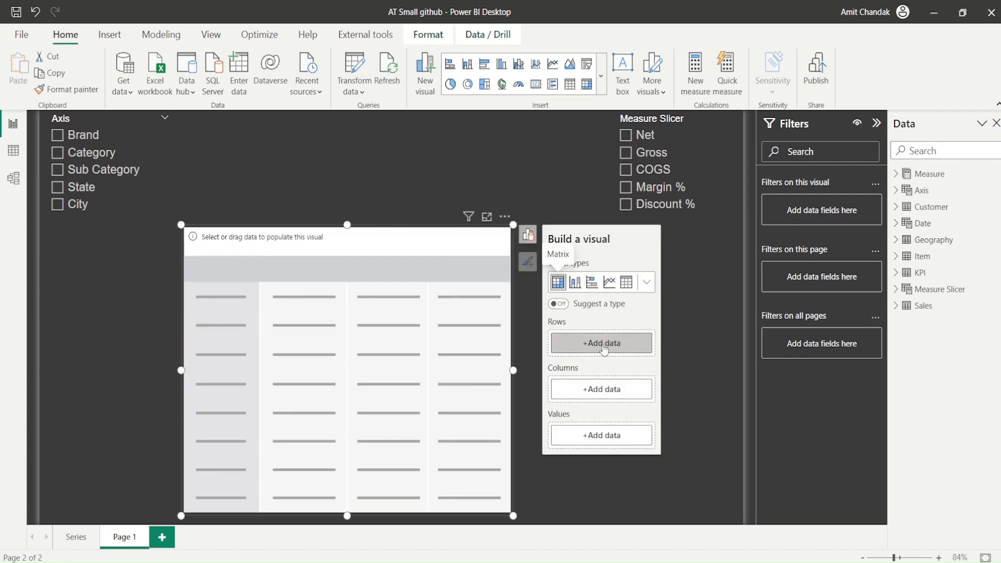
Populate the matrix with the Axis parameter as rows and the Measure Slicer parameter as values
left_click(603, 347)
left_click(681, 263)
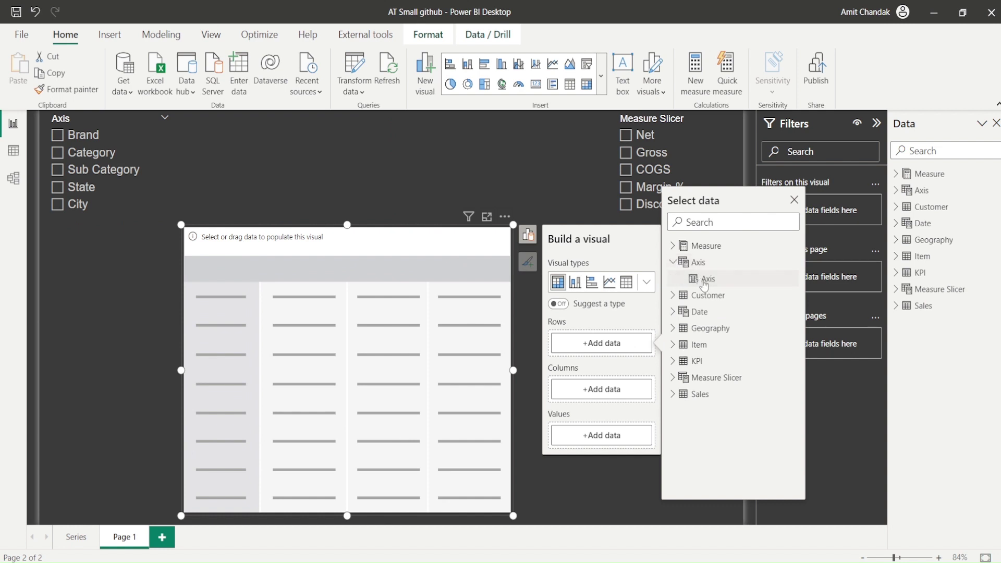
left_click(703, 279)
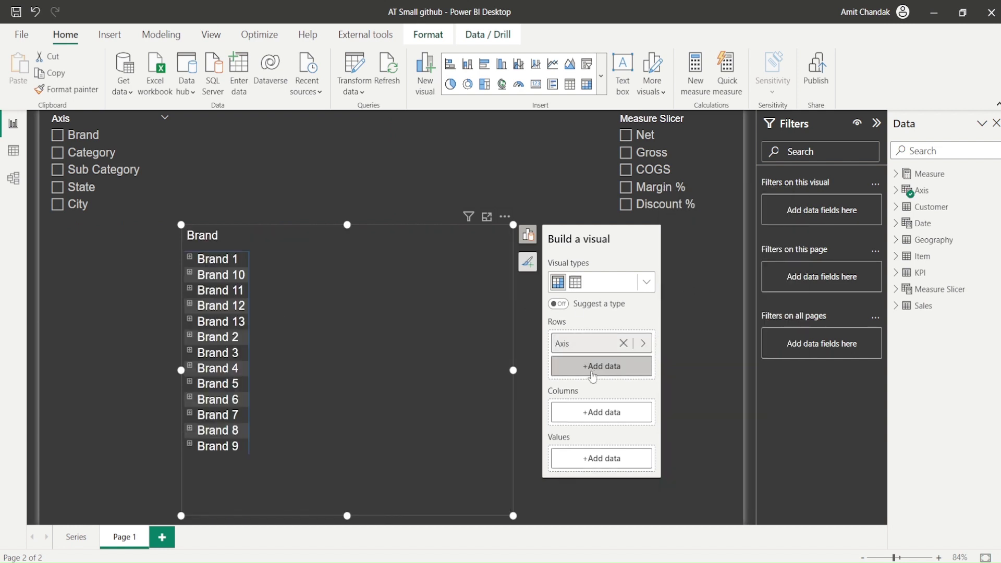
left_click(604, 460)
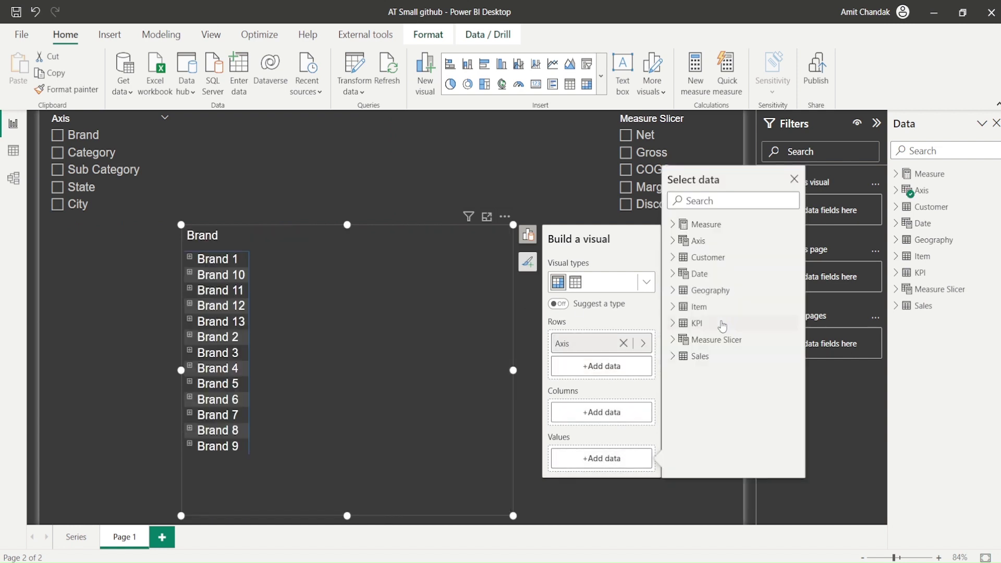
left_click(676, 341)
left_click(715, 357)
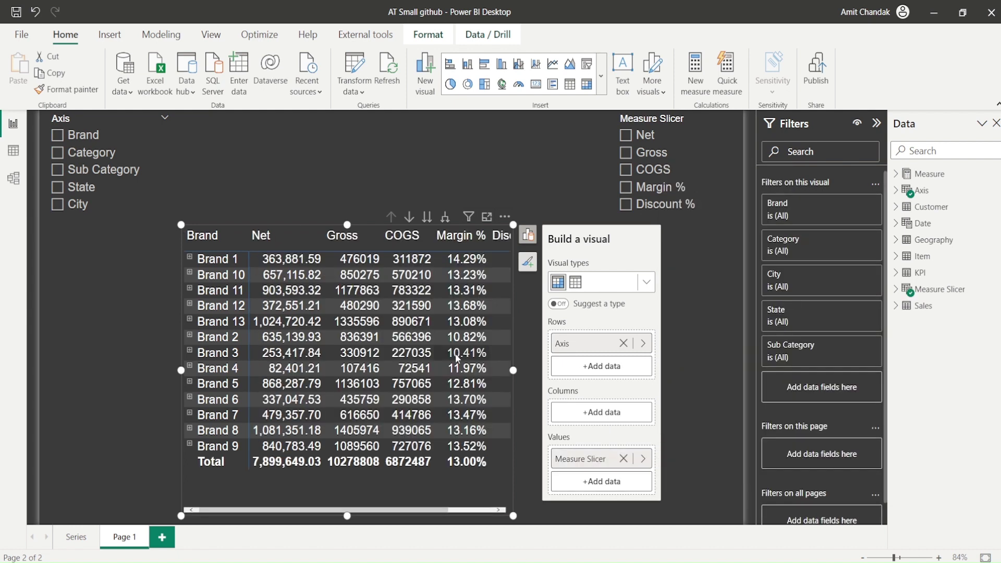
Inspect the DAX definitions of the Axis and Measure Slicer parameter tables
left_click(922, 191)
left_click_drag(104, 199, 88, 119)
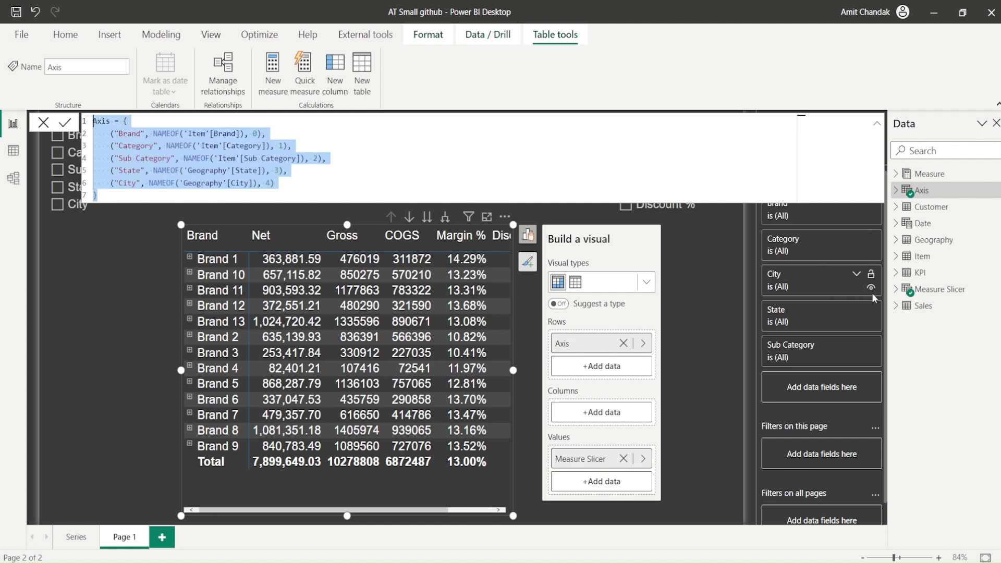
left_click(896, 288)
left_click(949, 308)
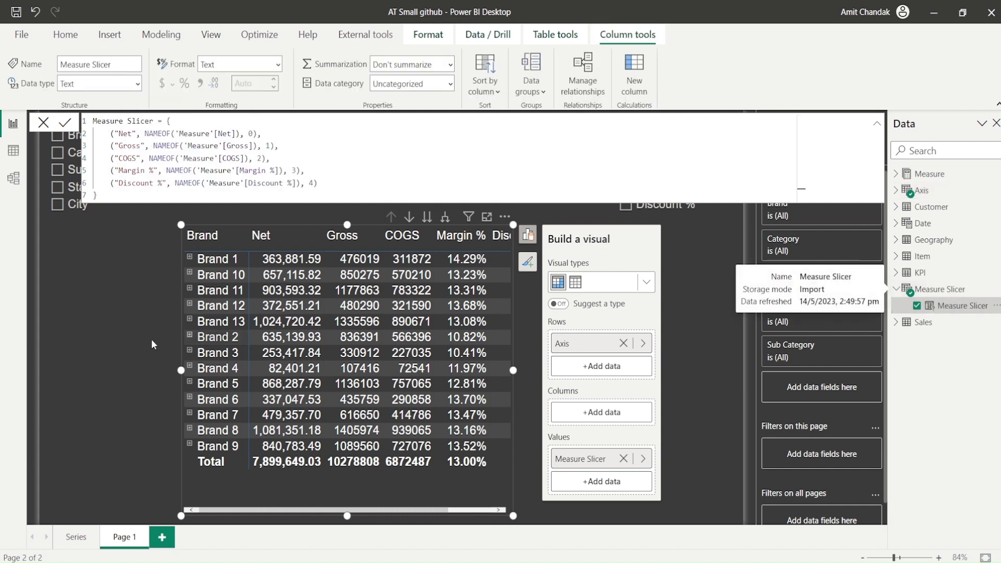
Filter the matrix to Brand rows in the Axis slicer and to COGS, Gross and Margin % in the Measure Slicer
left_click(113, 346)
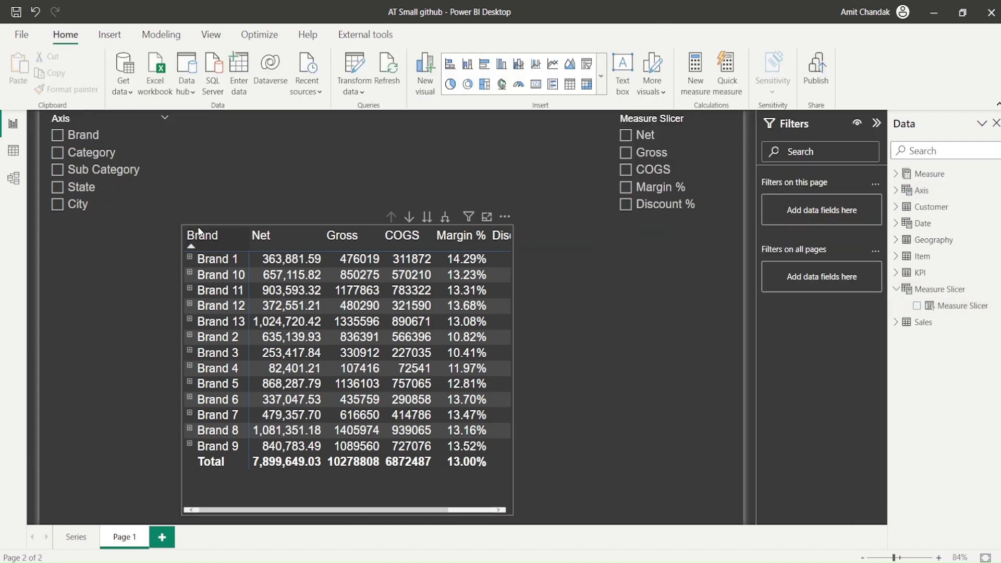
left_click(59, 143)
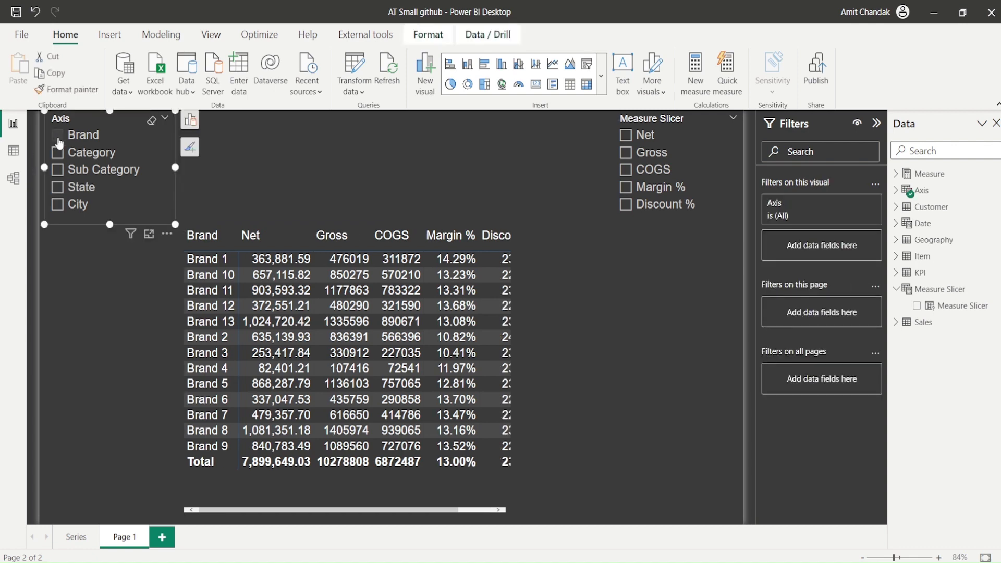
left_click(628, 172)
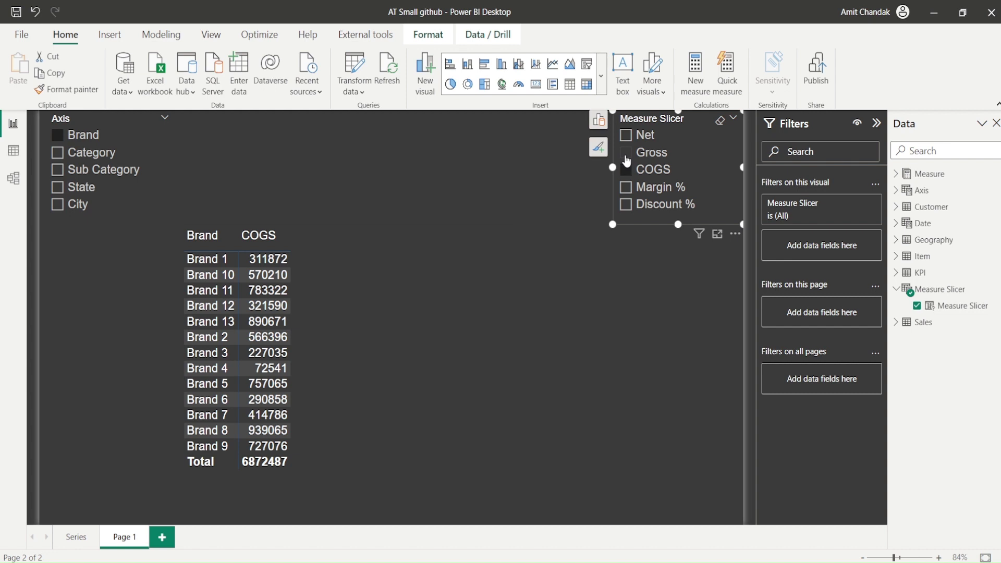
left_click(627, 156)
left_click(629, 189)
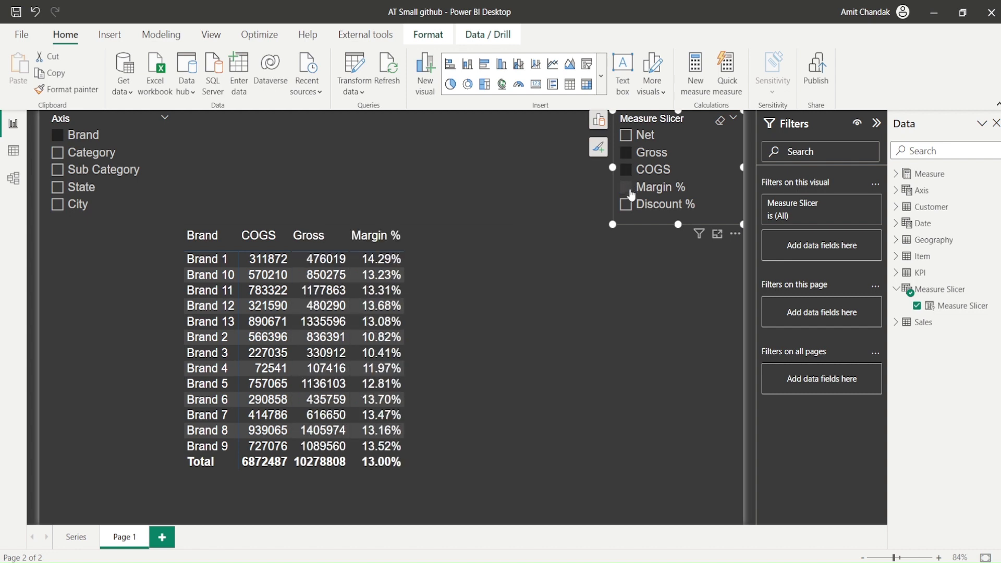
Switch the matrix's row dimension through Category and Sub Category to State with the Axis slicer
left_click(58, 155)
left_click(58, 171)
left_click(59, 188)
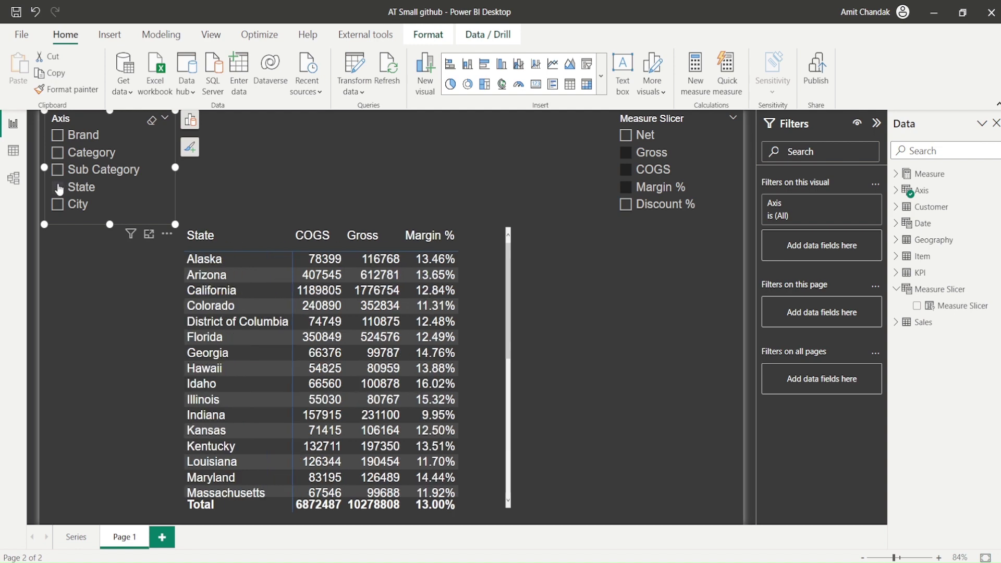
Add Brand to the State selection in the Axis slicer and expand all matrix rows down one level
left_click(60, 135, "ctrl")
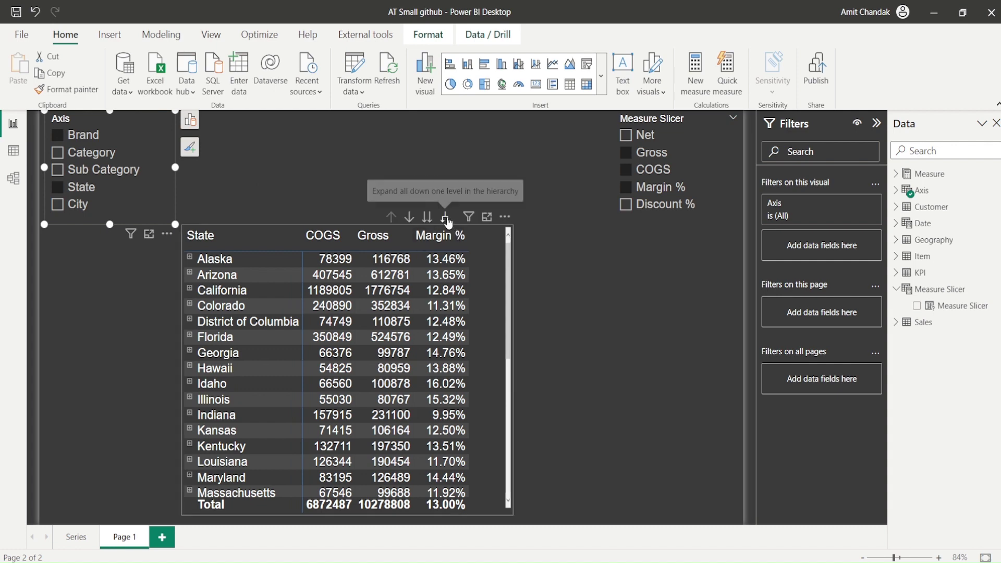
left_click(446, 217)
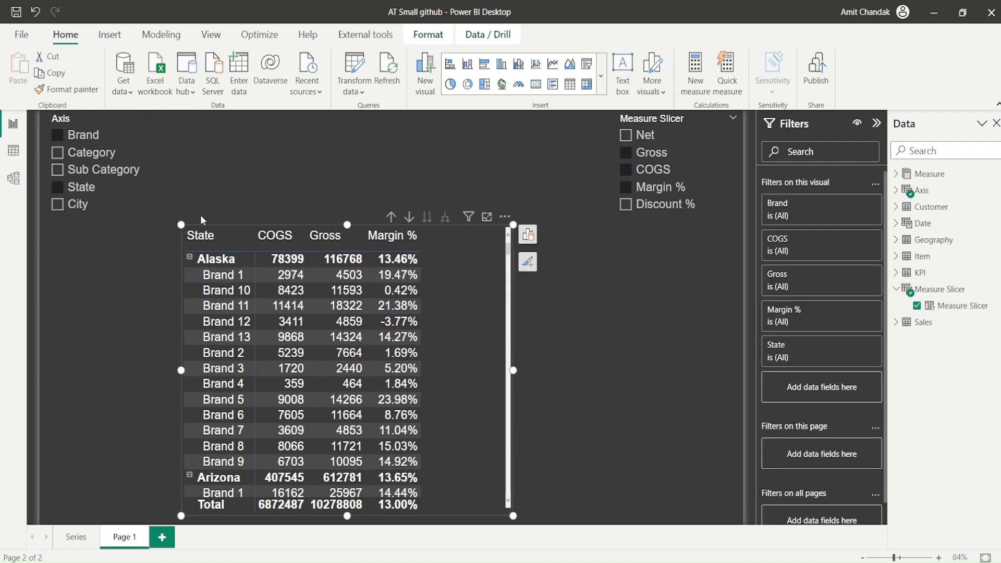
left_click(87, 186)
left_click(92, 293)
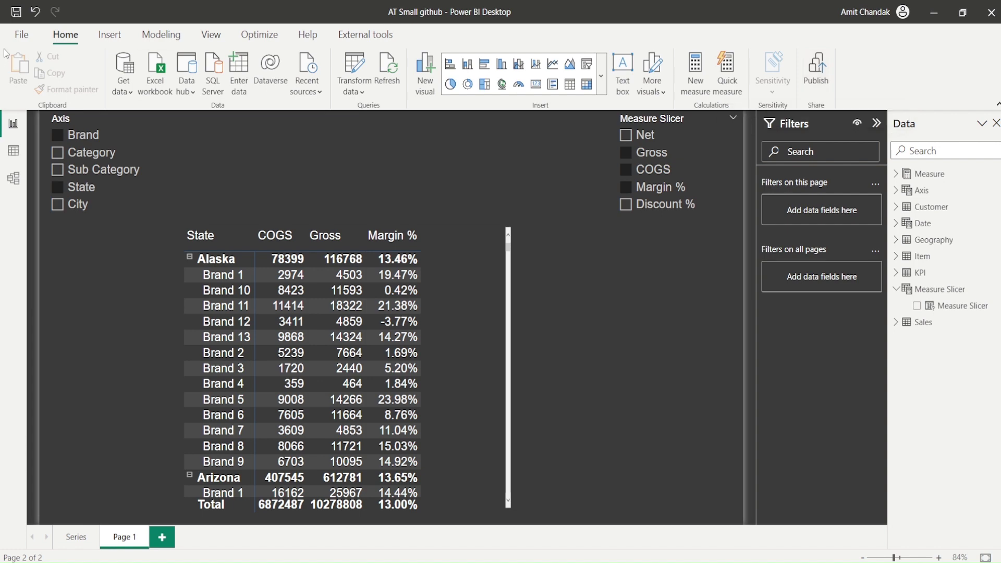
Save a copy of the report in the Data folder as "AT Small Dataset with field param"
left_click(21, 35)
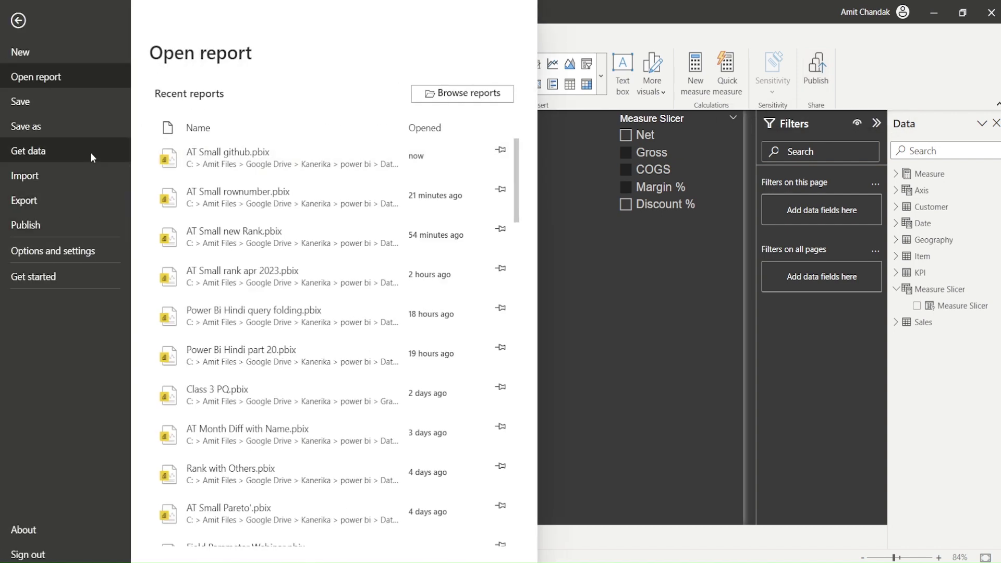
left_click(46, 149)
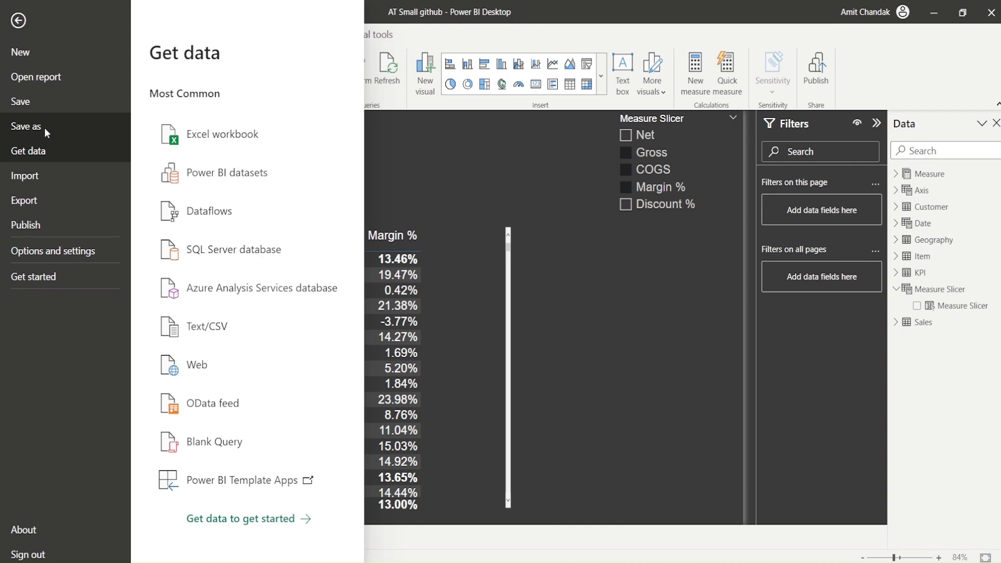
left_click(45, 127)
double_click(139, 255)
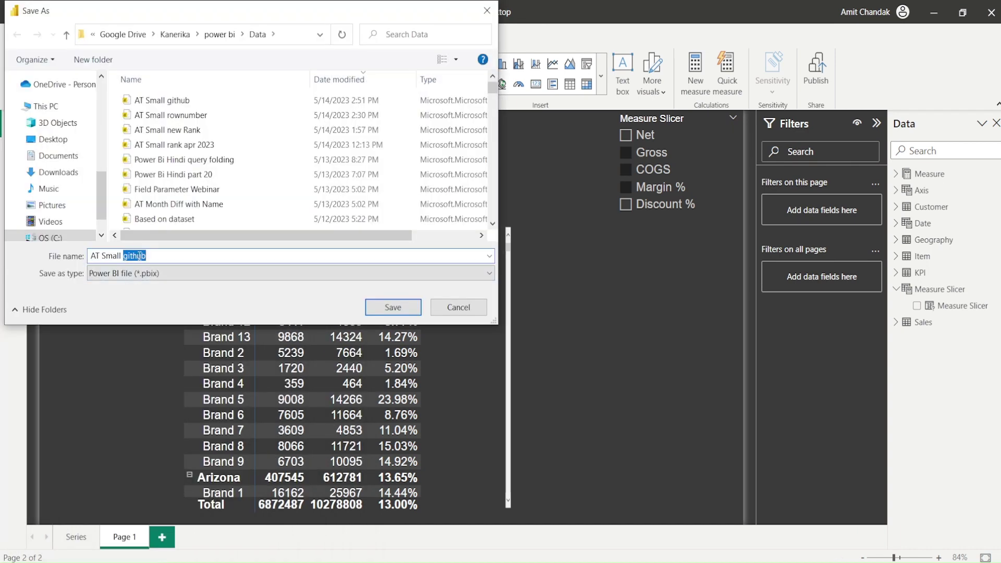
type("Dataset with field")
key("BackSpace")
type("param")
key("Return")
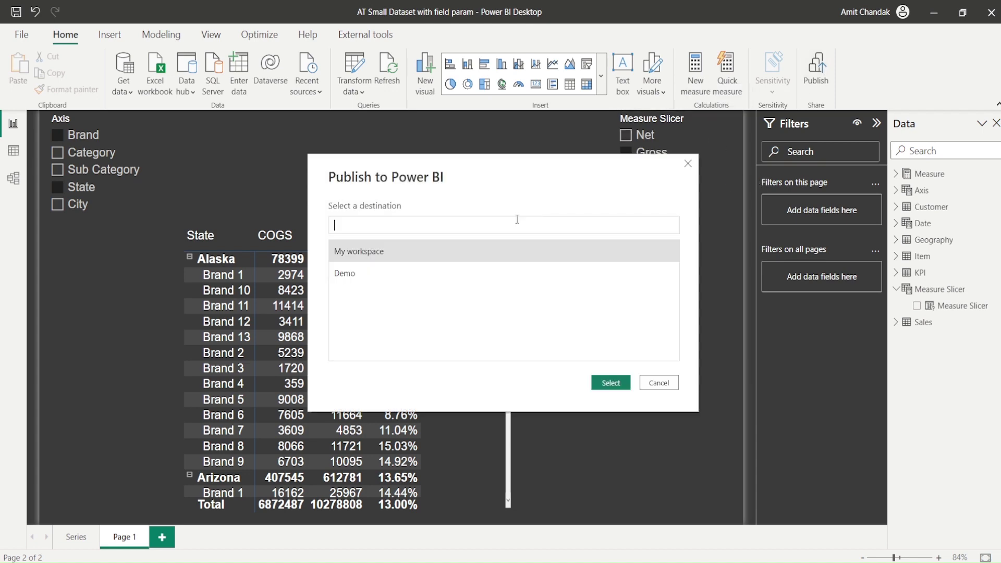
Publish the report to the Demo workspace and dismiss the publishing dialog
left_click(355, 273)
left_click(611, 384)
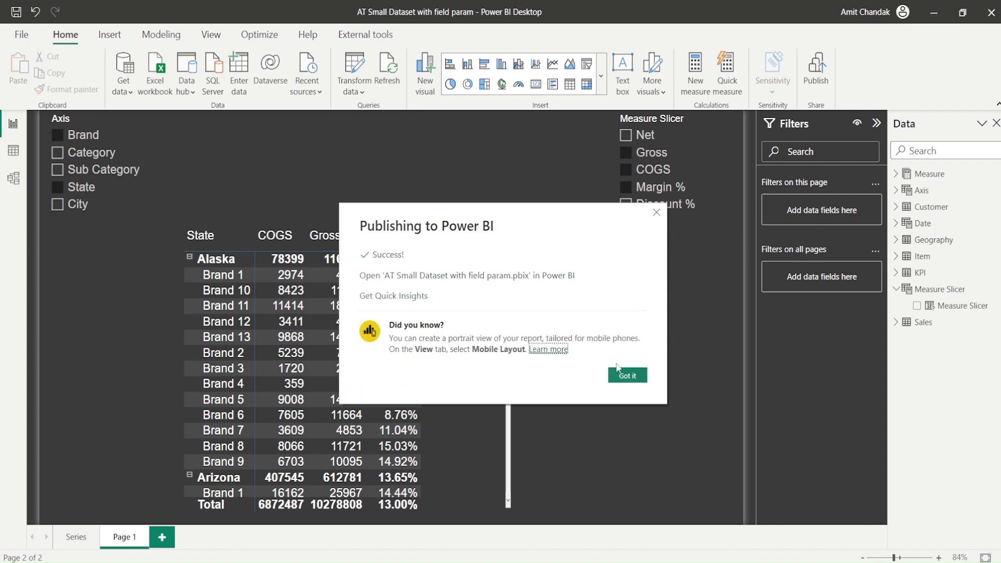
left_click(626, 377)
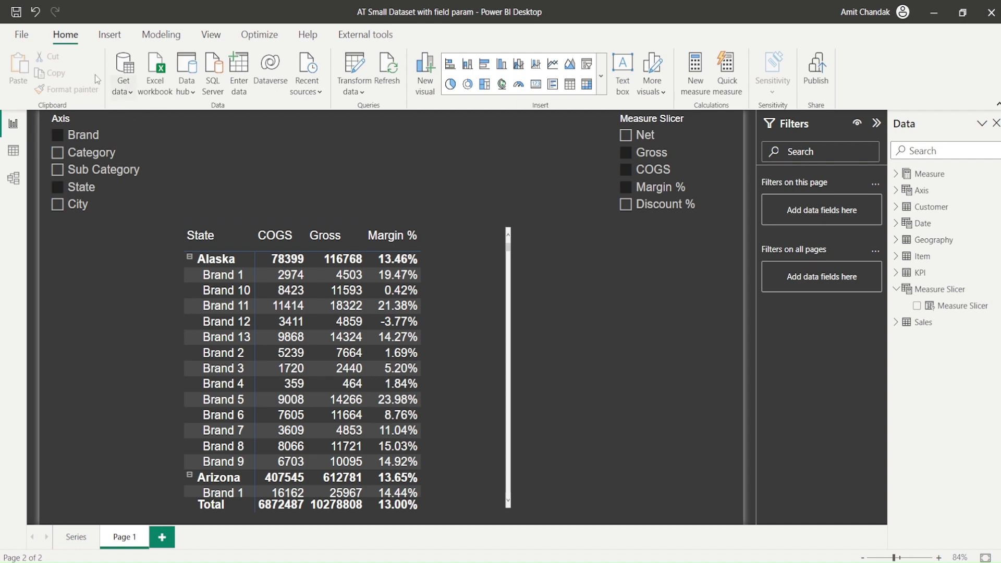
Create a new blank report connected live to the "AT Small Dataset with field param" dataset and compare its tables with the original report
left_click(17, 35)
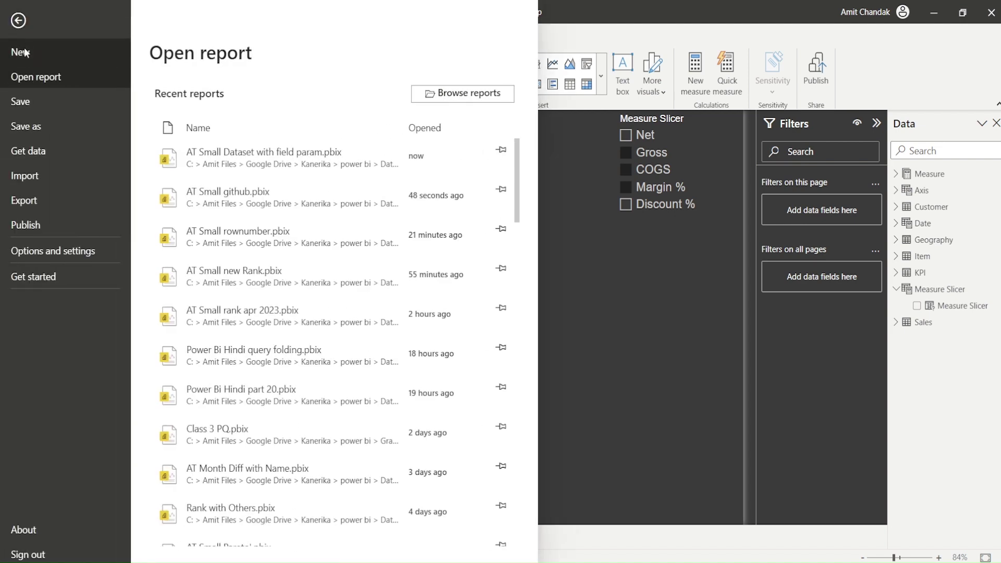
left_click(18, 20)
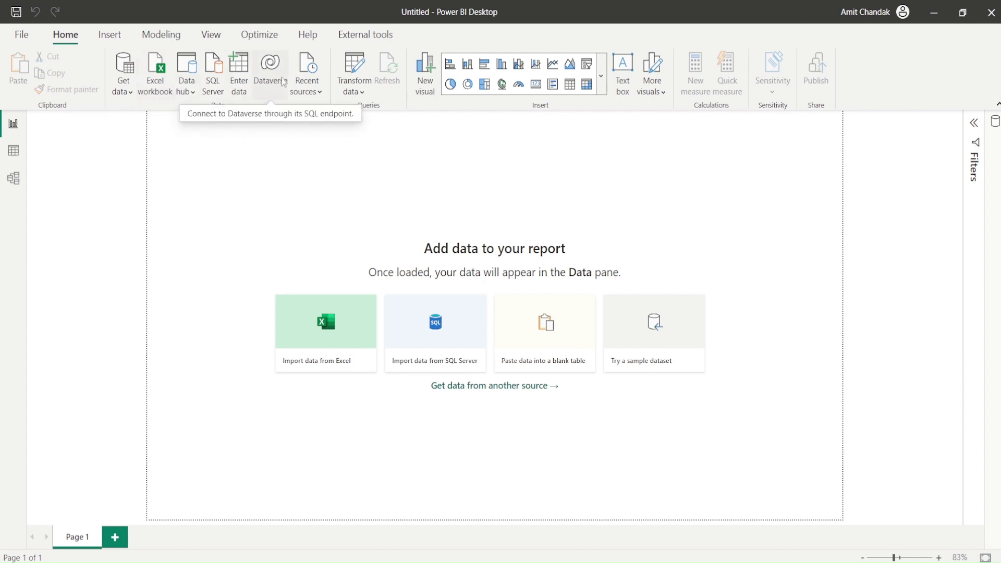
left_click(124, 78)
left_click(140, 163)
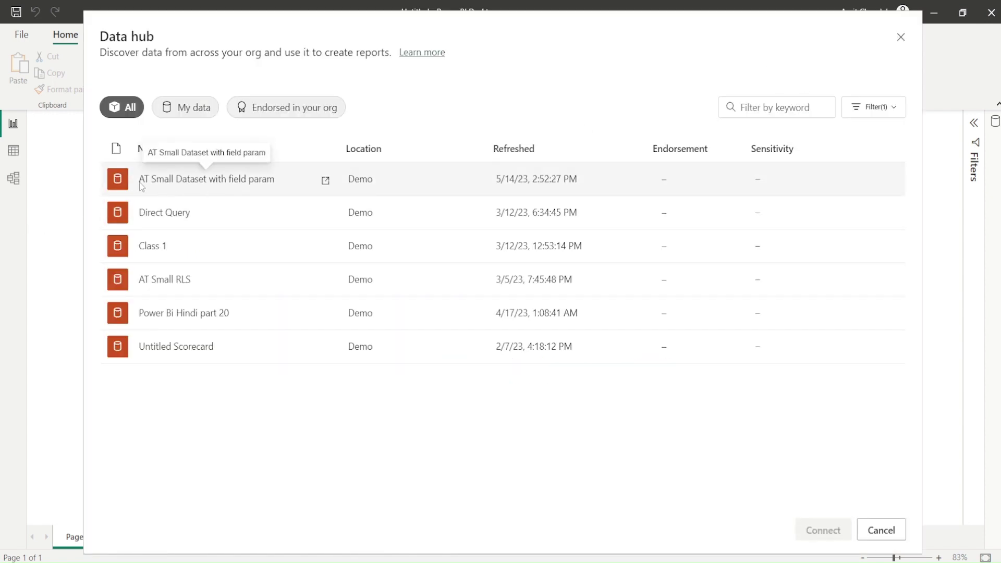
left_click(183, 181)
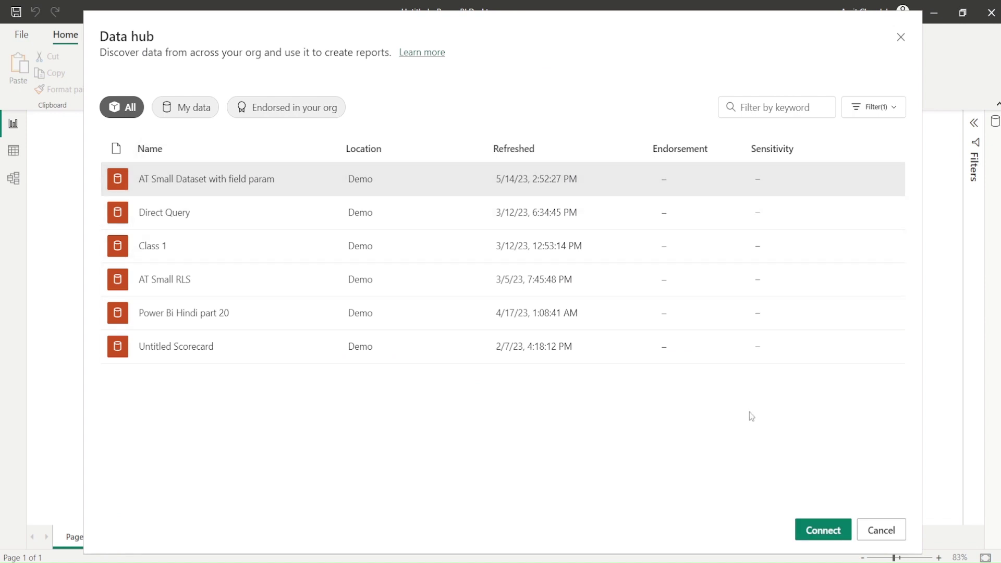
left_click(824, 528)
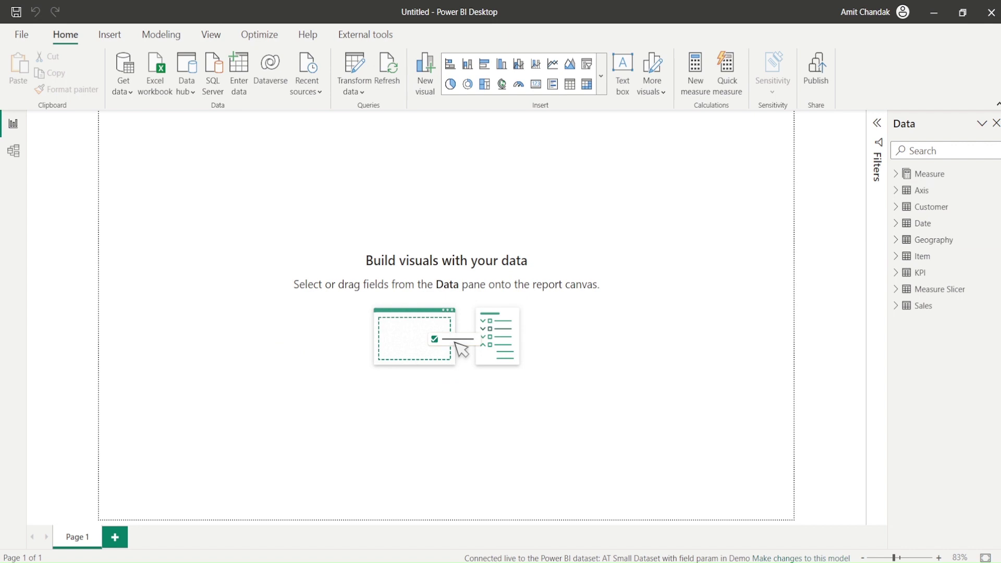
left_click(414, 537)
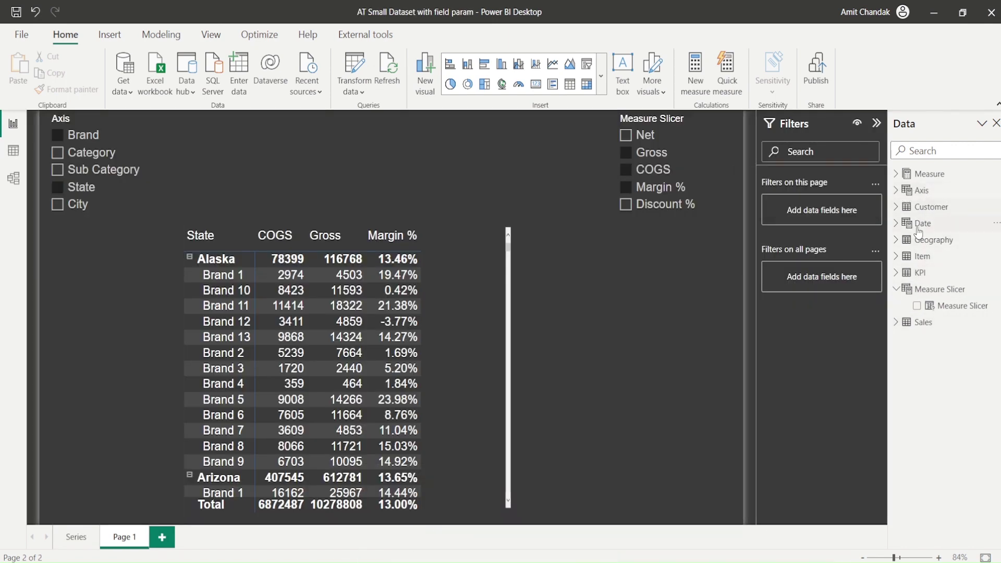
left_click(552, 537)
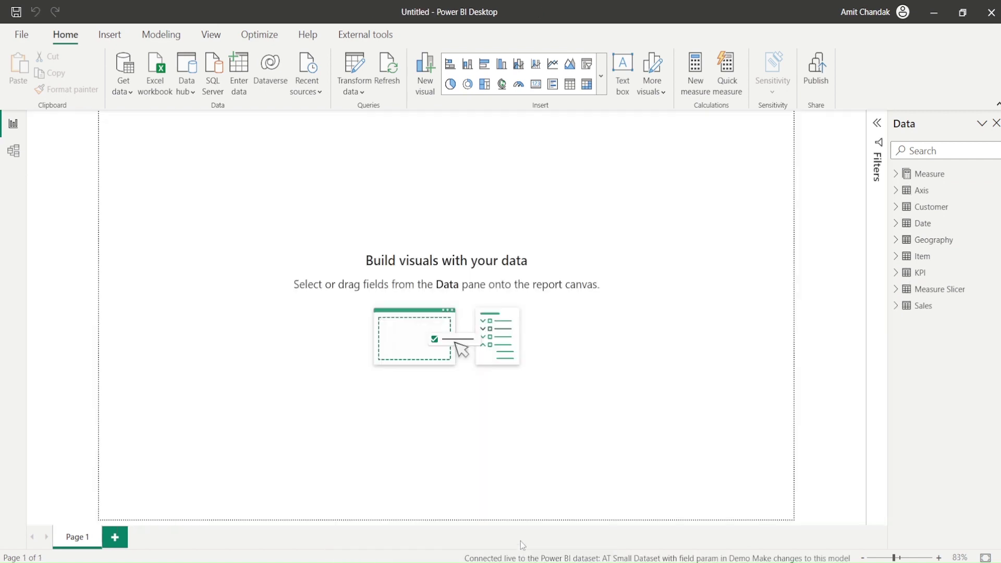
Add the Axis parameter to the blank page as a slicer and place it in the page's upper-left corner
left_click(897, 191)
left_click_drag(941, 211, 683, 167)
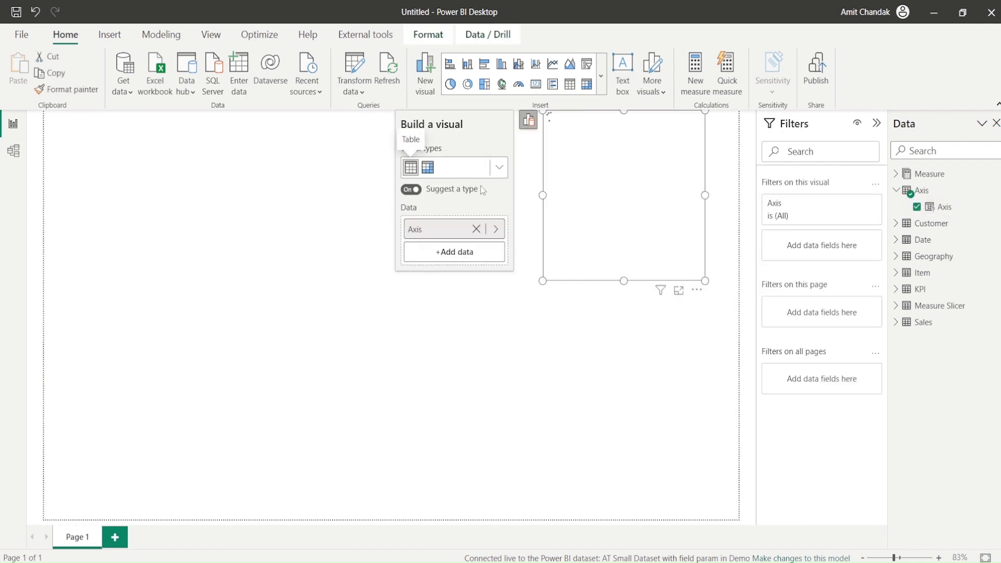
left_click(499, 169)
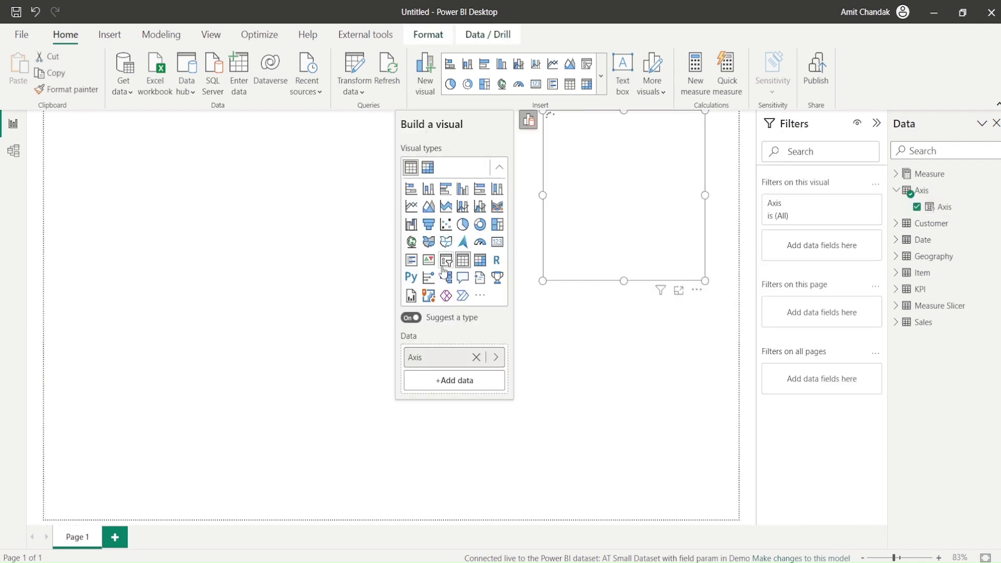
left_click(446, 259)
left_click_drag(686, 219, 149, 258)
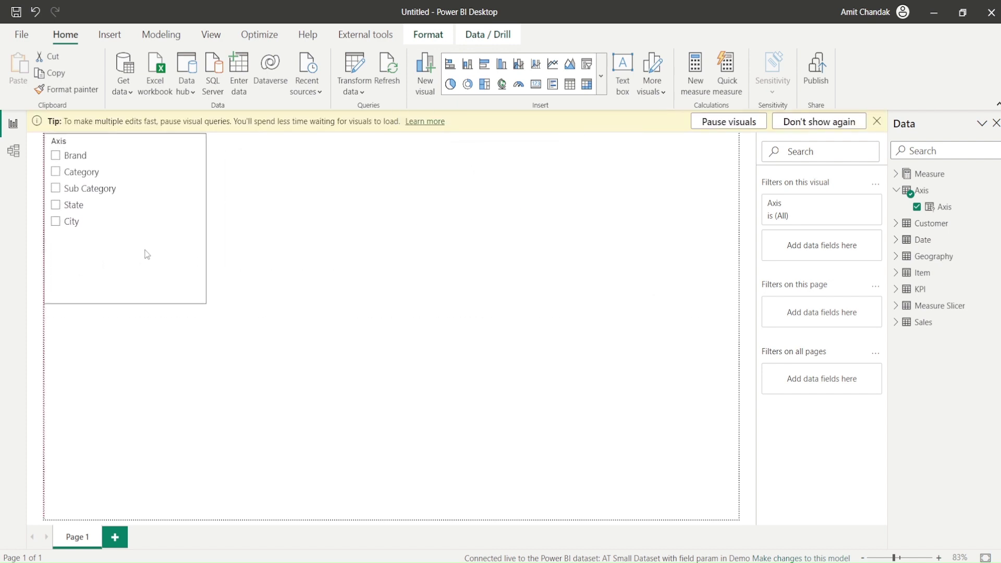
left_click(704, 287)
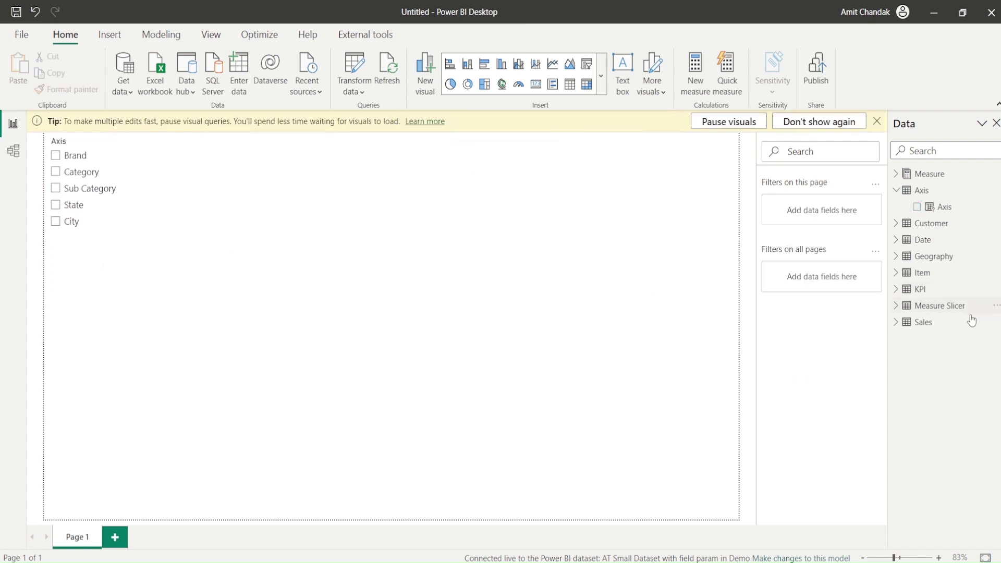
Add the Measure Slicer parameter near the page's upper-right corner and convert the visual to a slicer
left_click(896, 305)
left_click_drag(647, 166, 646, 161)
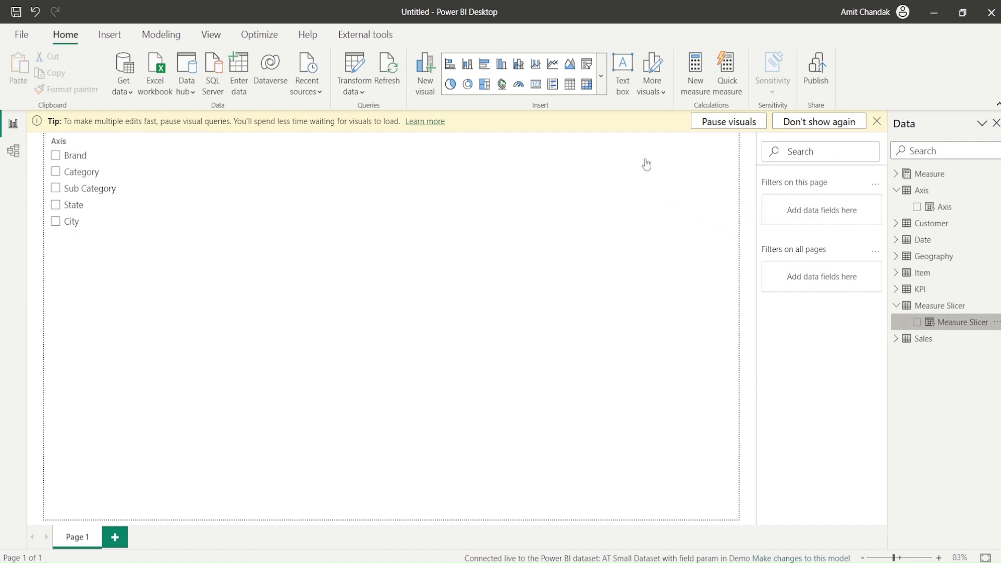
left_click(520, 191)
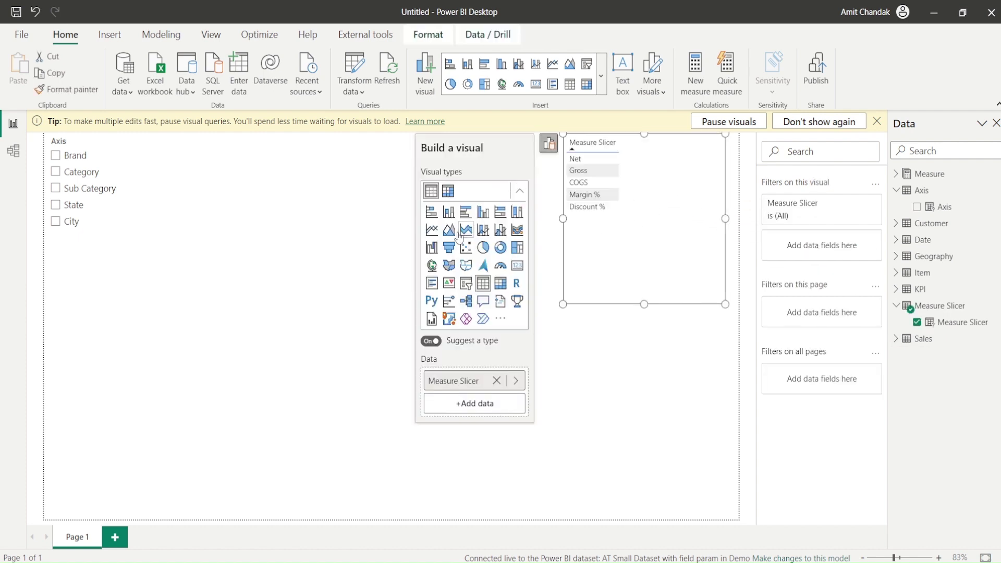
left_click(467, 284)
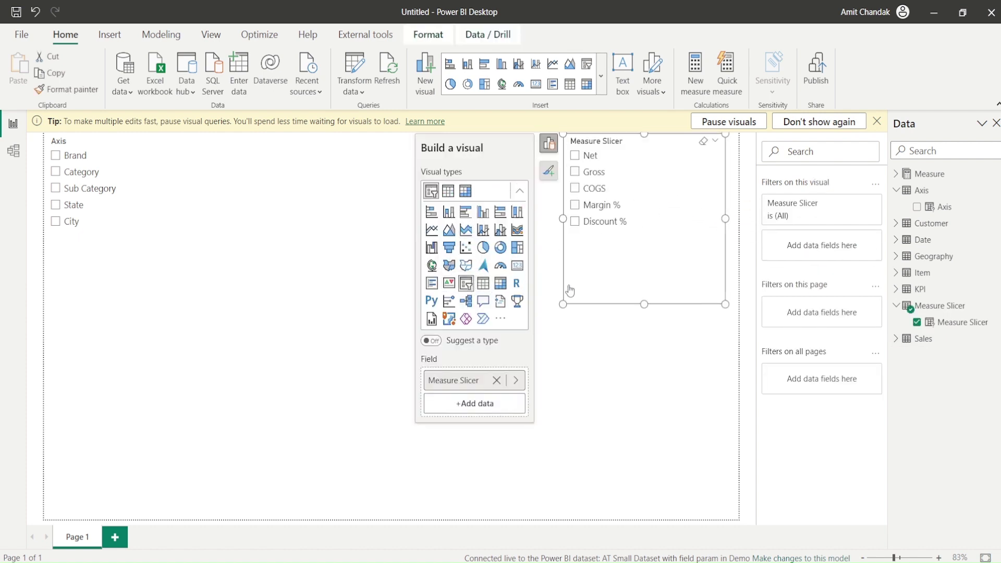
left_click(587, 341)
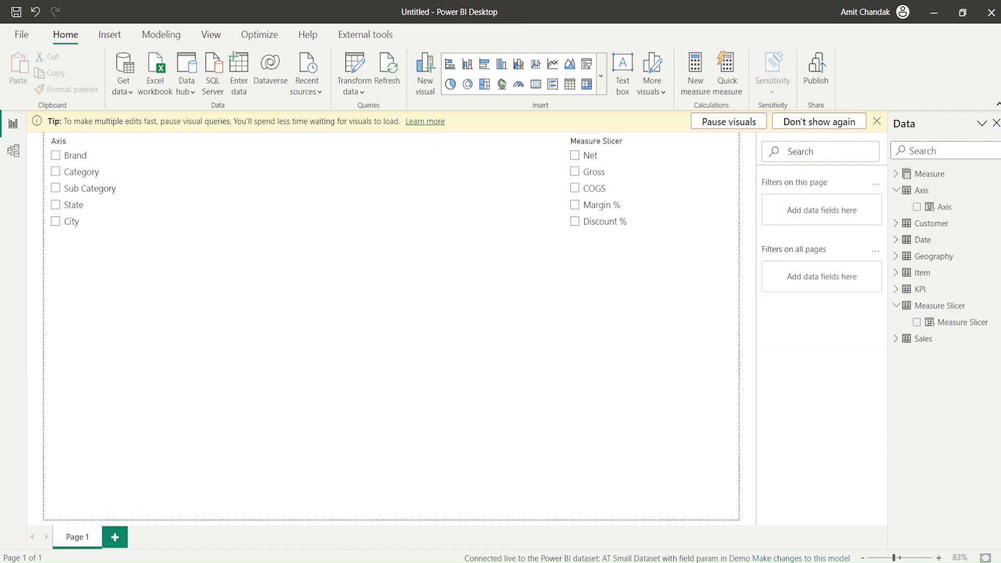
Insert a matrix below the Axis slicer with the Axis parameter as rows and the Measure Slicer parameter as values
left_click(587, 84)
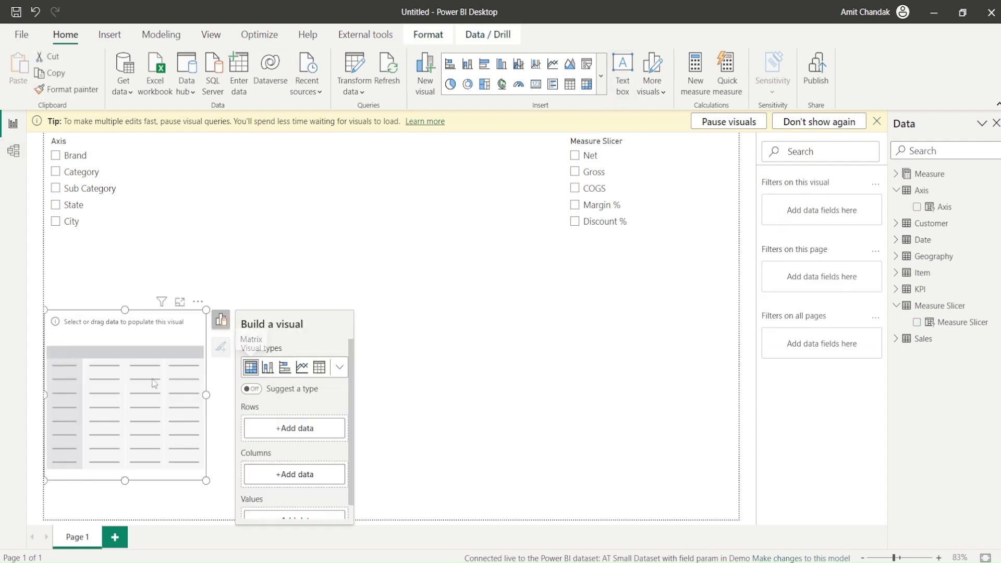
left_click(291, 432)
left_click(364, 211)
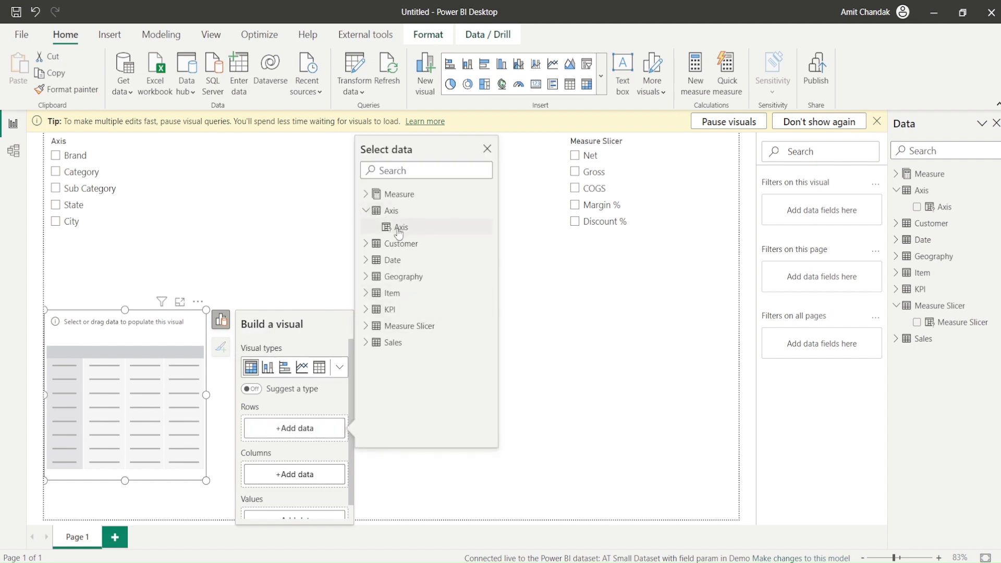
left_click(396, 227)
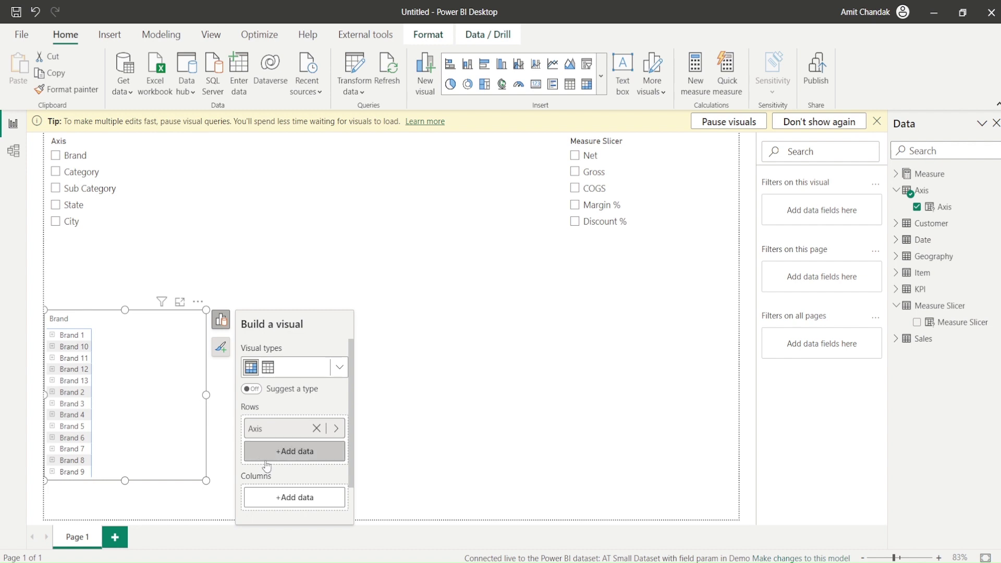
scroll(292, 469, "down", 1)
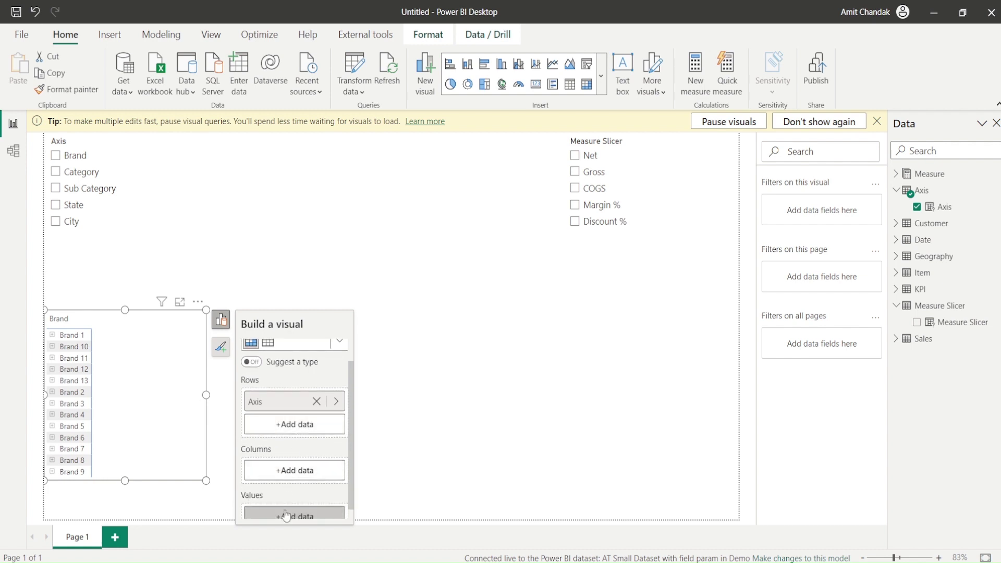
left_click(285, 509)
left_click(365, 398)
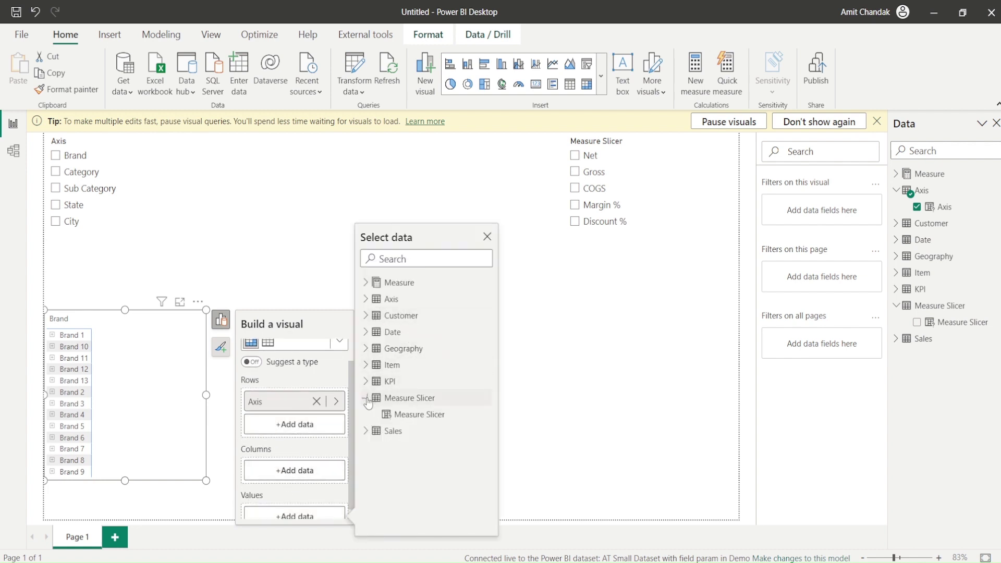
left_click(402, 415)
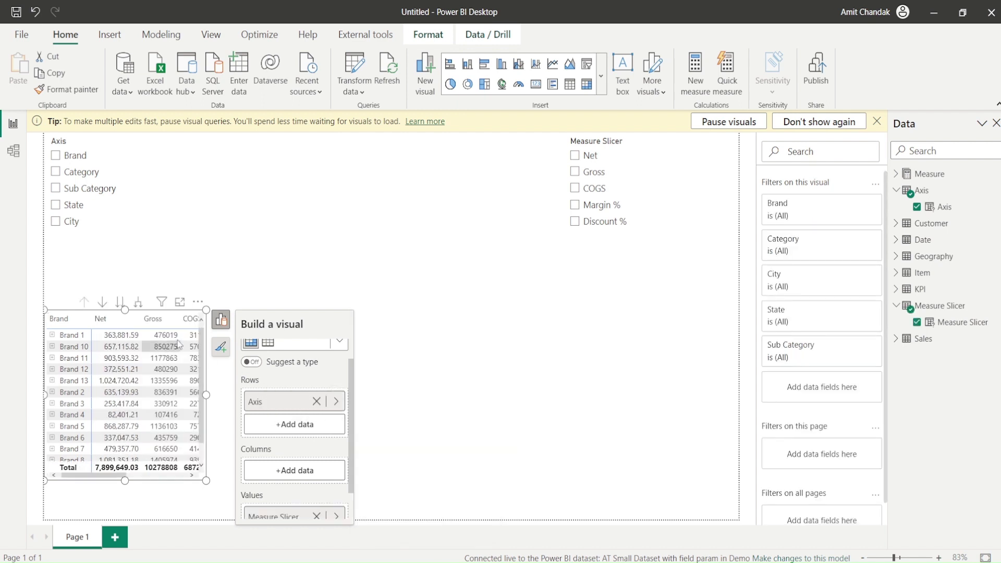
Enlarge the matrix to show all measure columns, place it centrally below the two slicers, and select Brand in the Axis slicer
left_click_drag(206, 481, 586, 496)
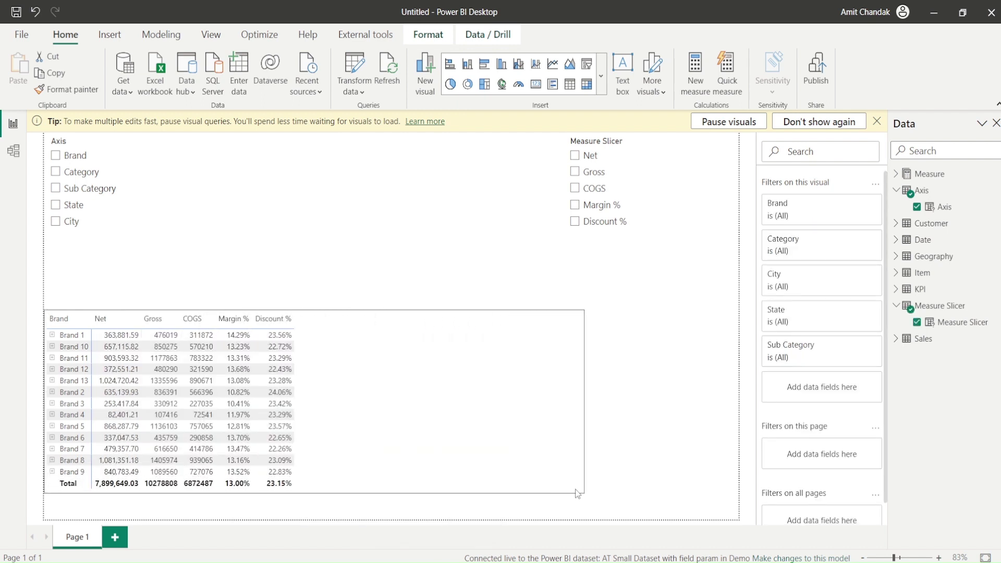
left_click_drag(411, 414, 456, 401)
left_click(56, 156)
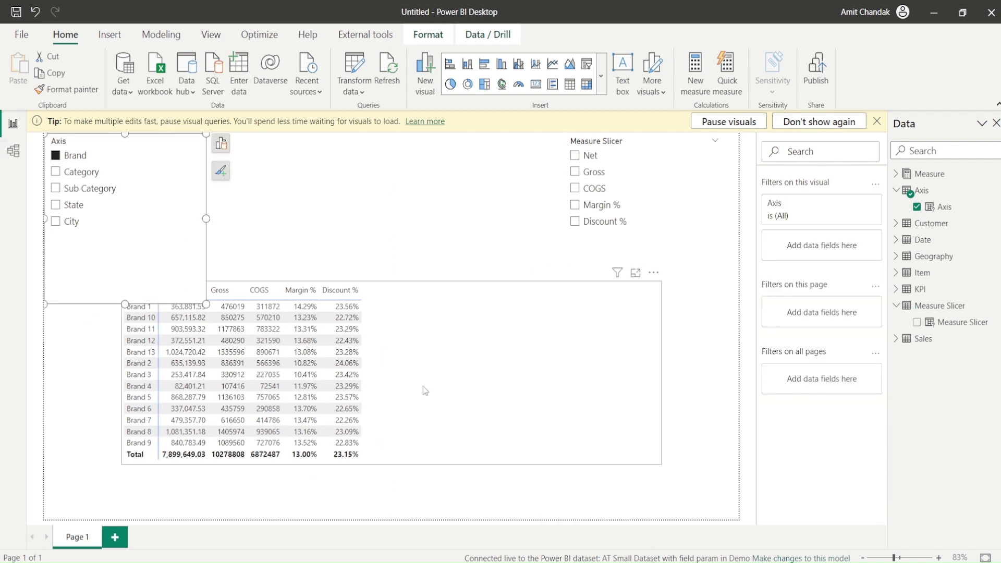
left_click(453, 411)
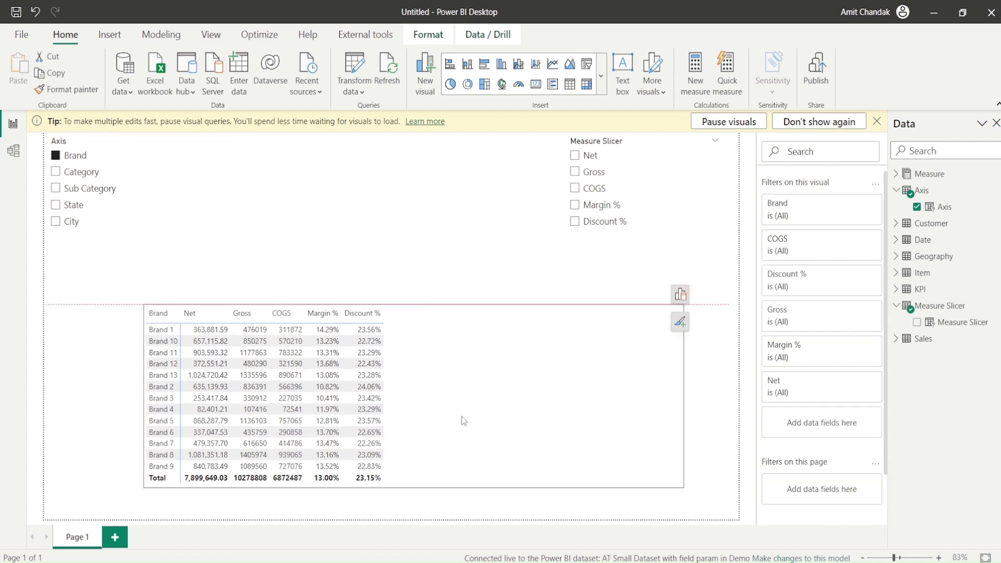
Test the matrix with COGS, Gross, Net and Margin % individually in the Measure Slicer, and with Margin %, Discount % and COGS combined
left_click(577, 195)
left_click(575, 173)
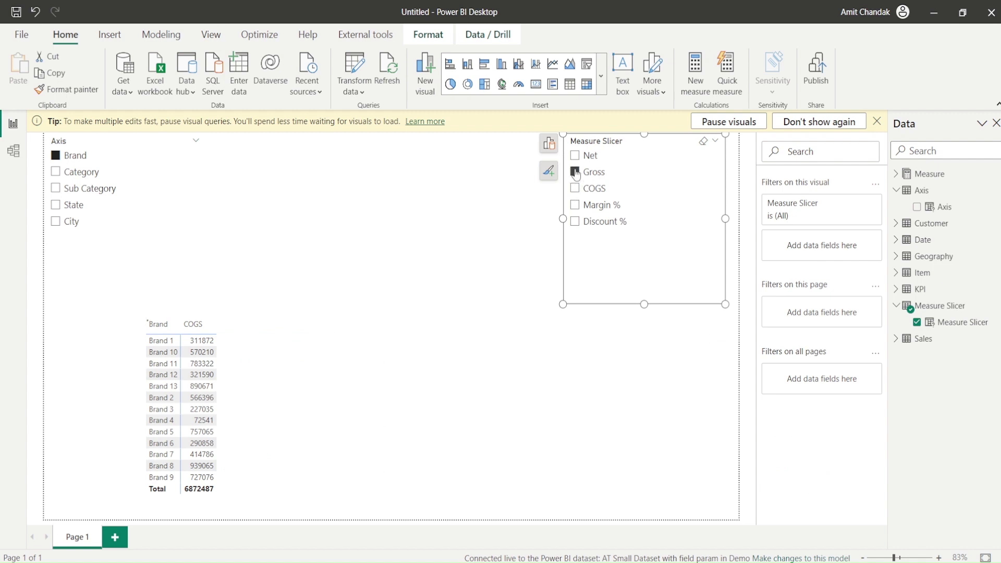
left_click(575, 157)
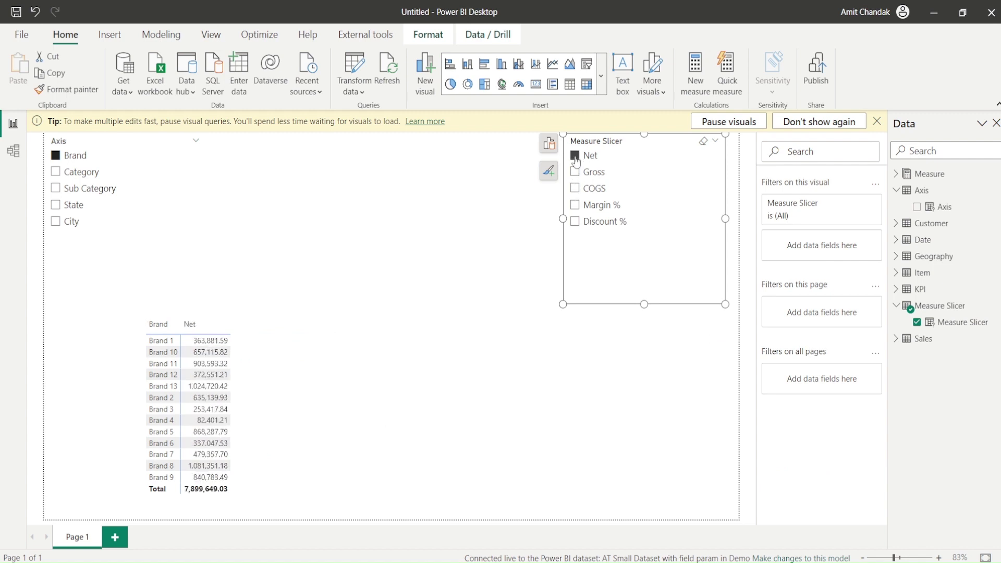
left_click(576, 209)
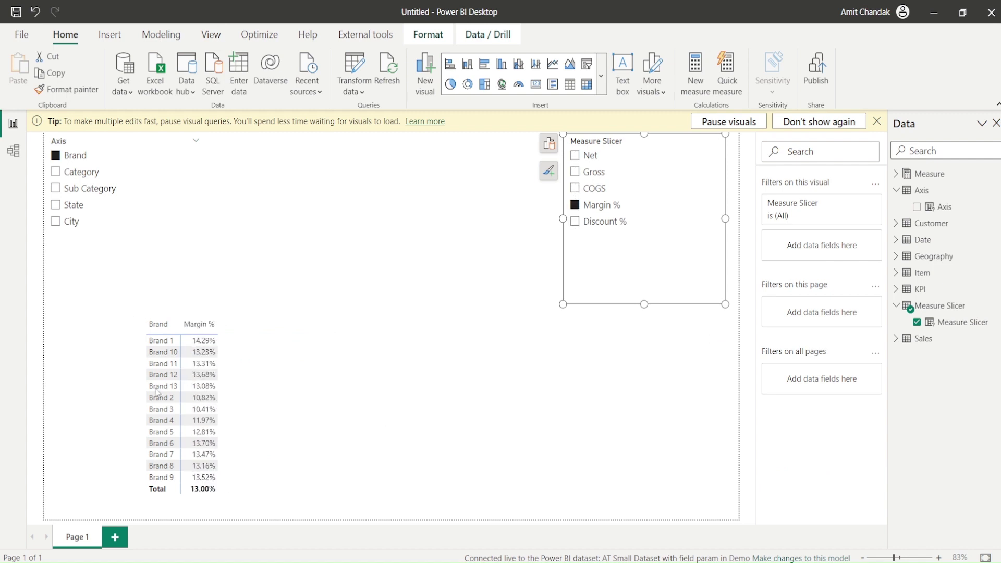
left_click(576, 223)
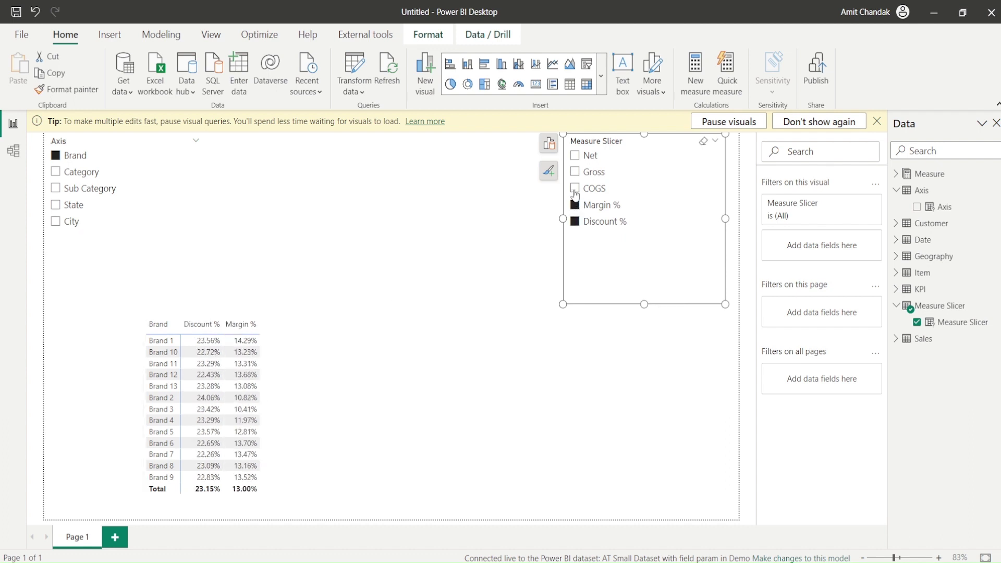
Add State to the Axis slicer selection and expand all matrix rows down to the state level
left_click(54, 205)
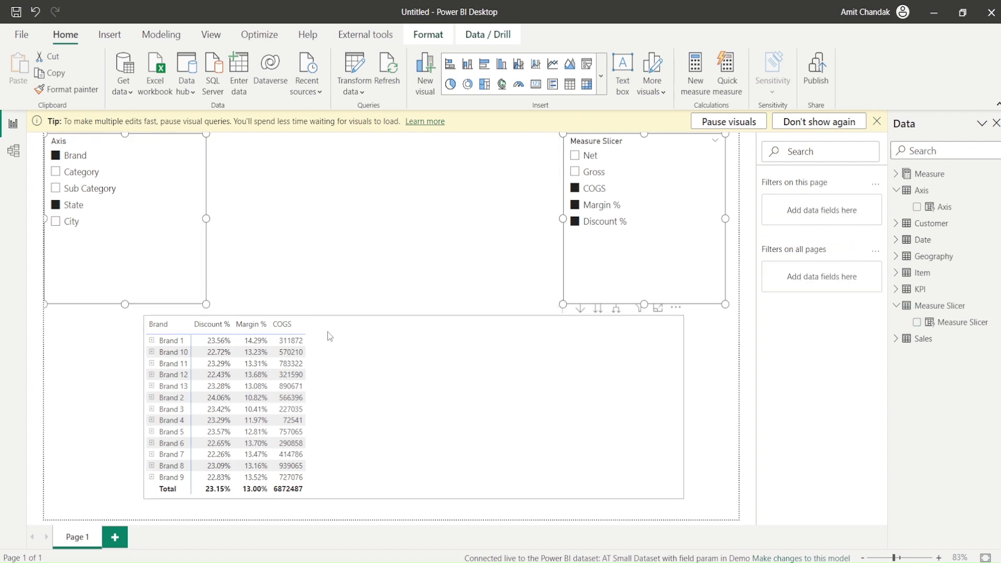
left_click(487, 335)
left_click(617, 308)
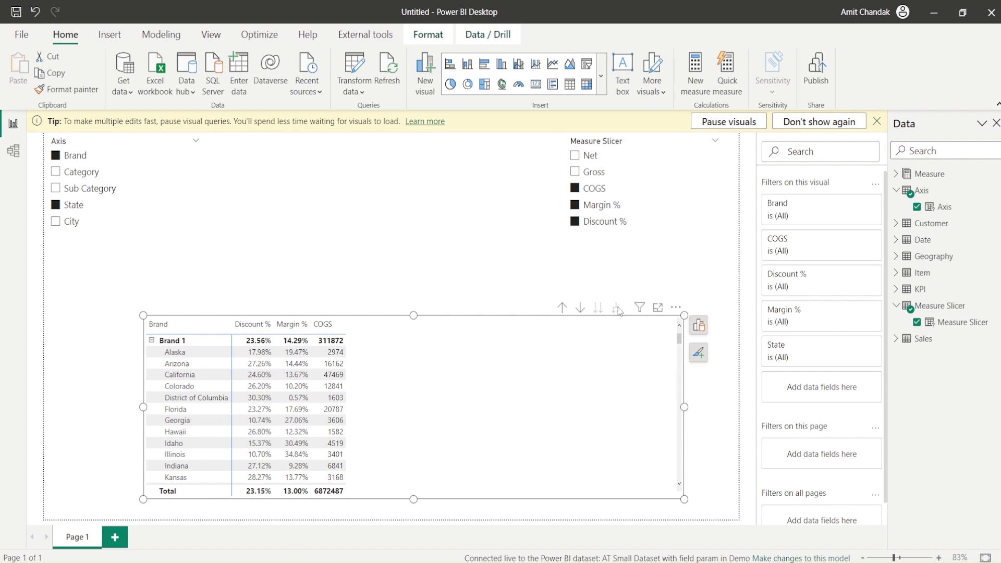
Convert the matrix into a clustered column chart
left_click(699, 324)
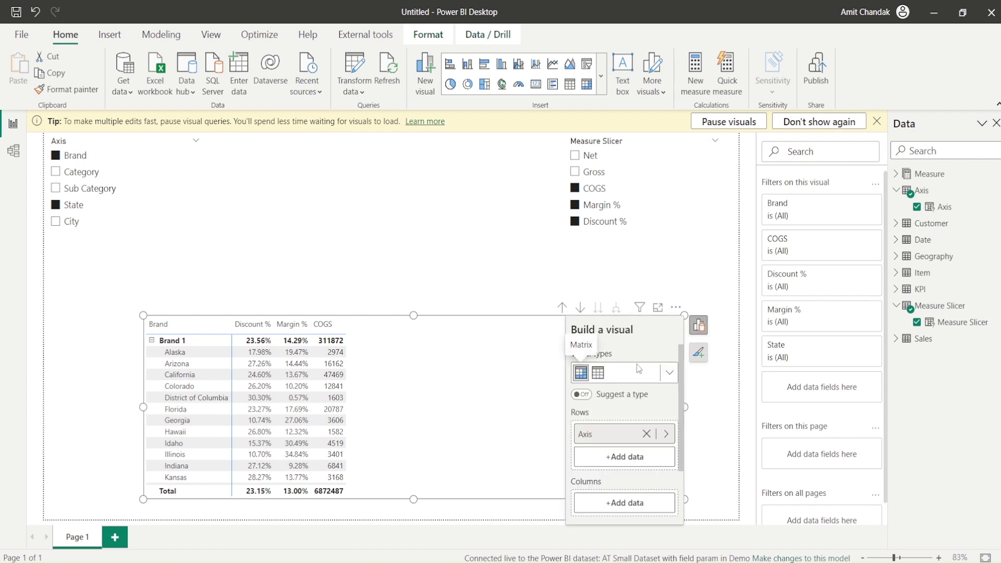
left_click(668, 379)
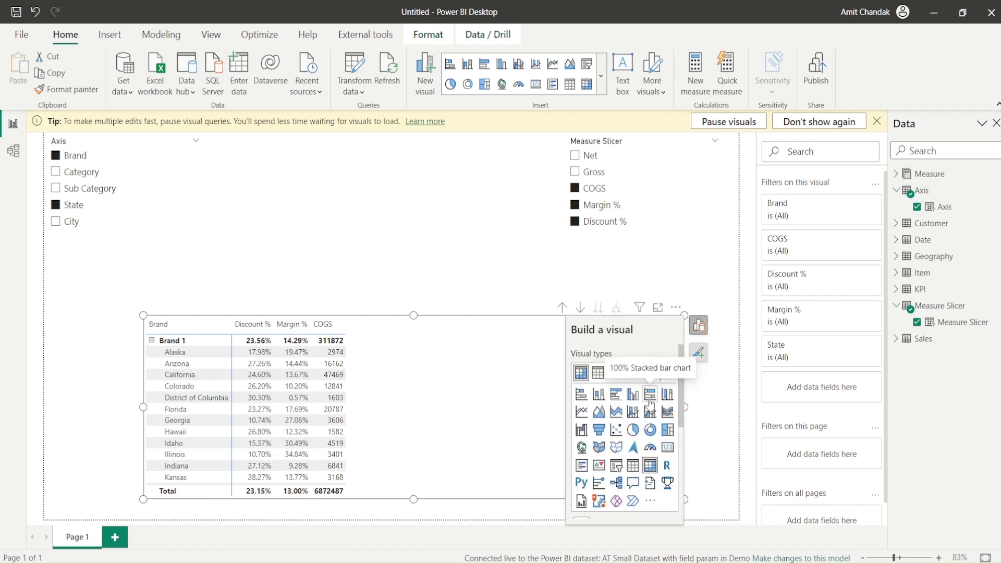
left_click(633, 398)
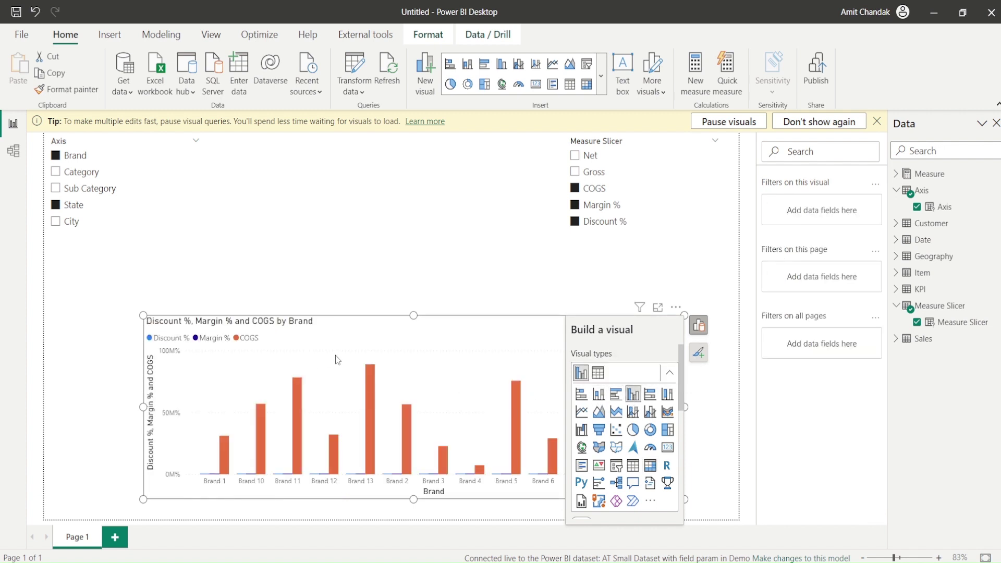
Test the column chart with Discount % alone, and switch the Measure Slicer selection to COGS only
left_click(575, 221)
left_click(575, 222)
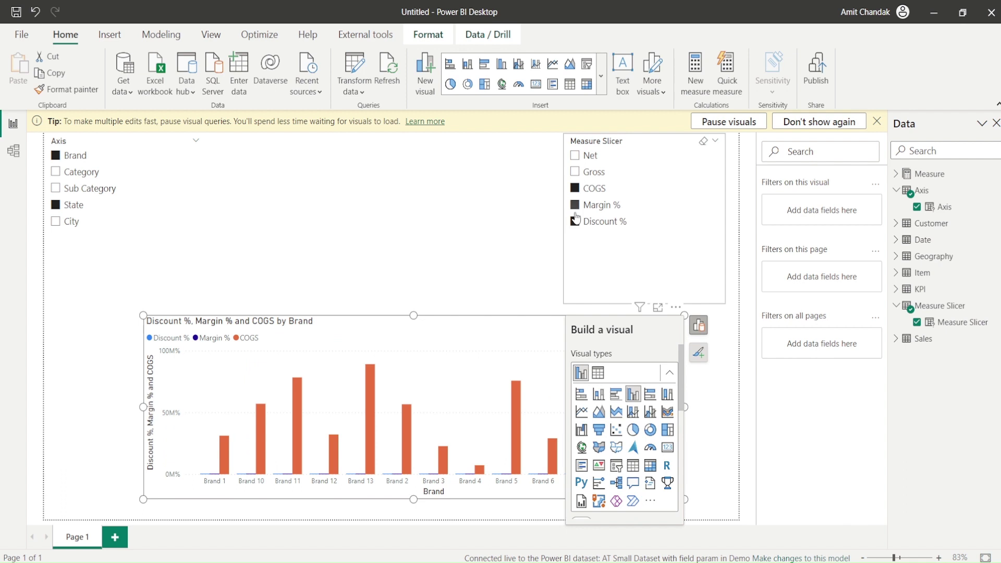
left_click(575, 222)
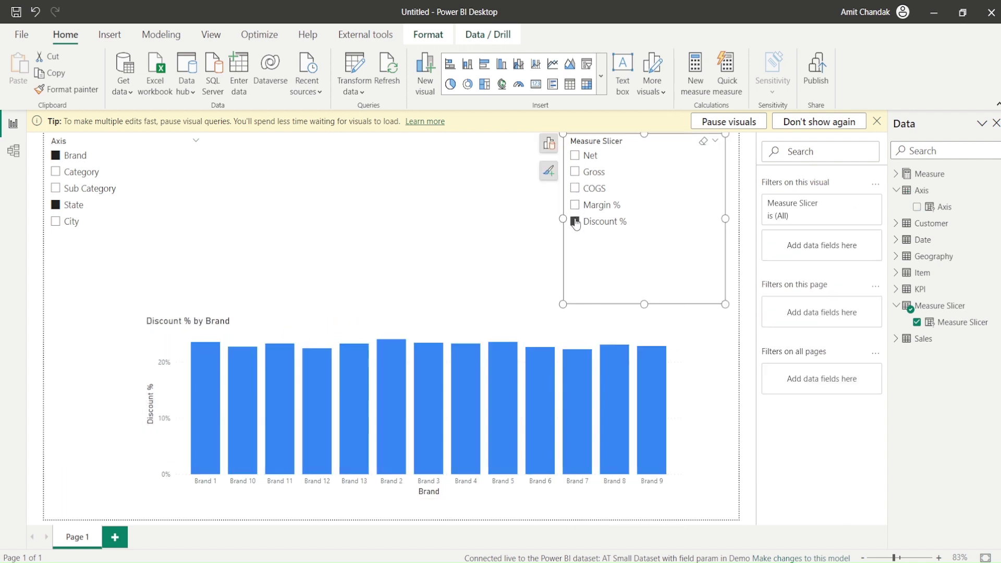
left_click(576, 194)
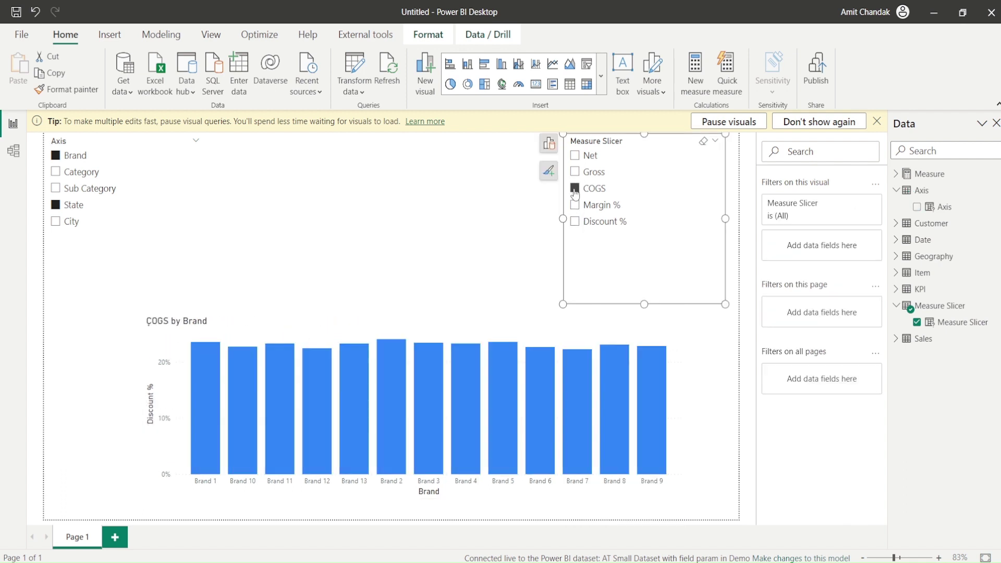
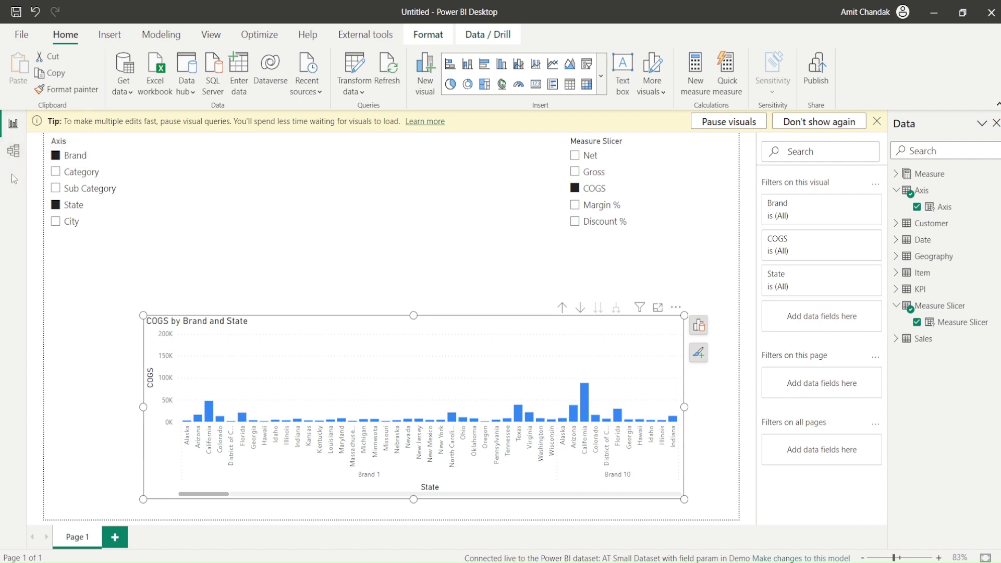
key("ctrl+2")
left_click_drag(4, 159, 28, 193)
left_click_drag(3, 116, 29, 194)
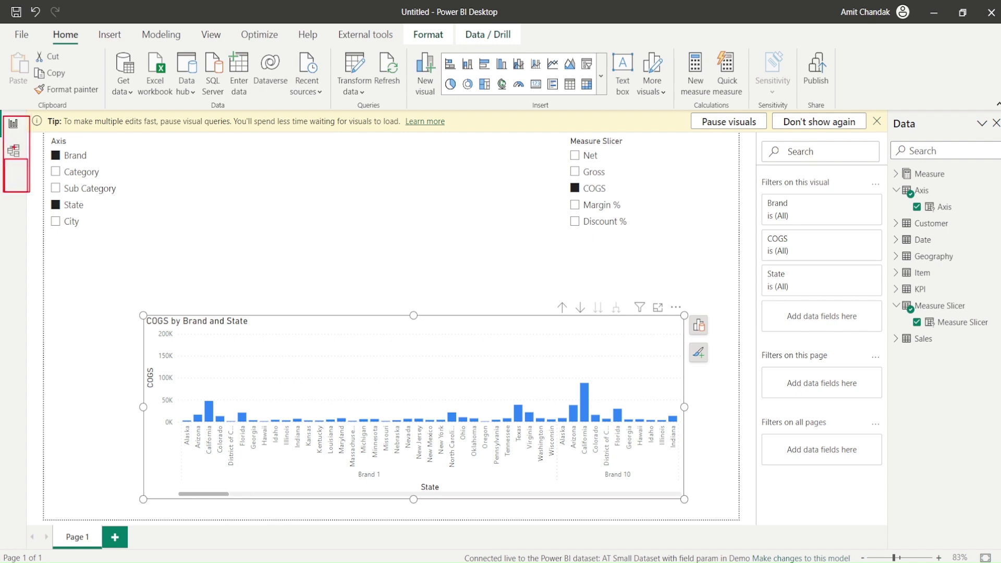
left_click_drag(3, 140, 28, 163)
key("Escape")
Open the model view and examine the properties of the Axis table, including its advanced storage mode, and those of the Measure table
left_click(14, 151)
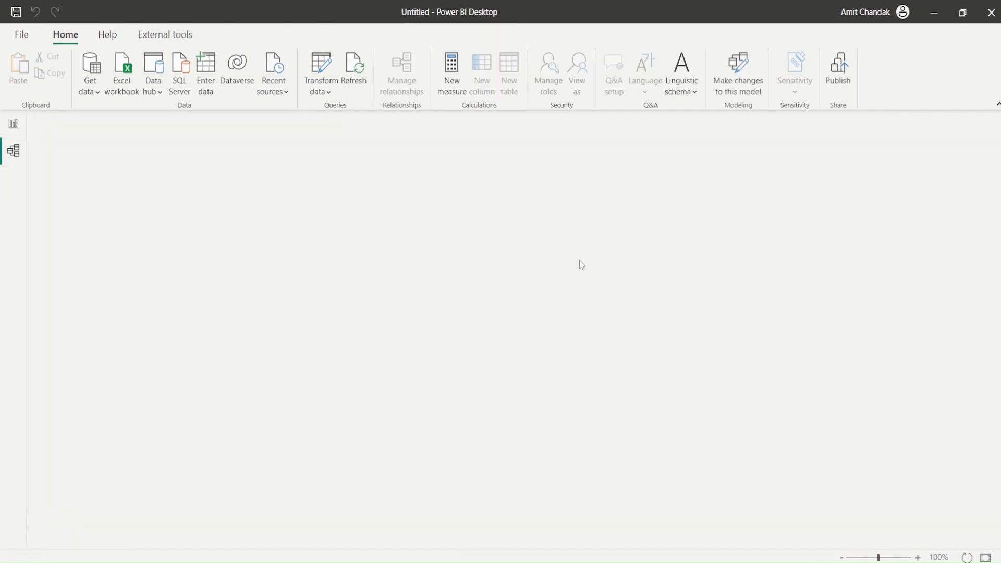
left_click(412, 332)
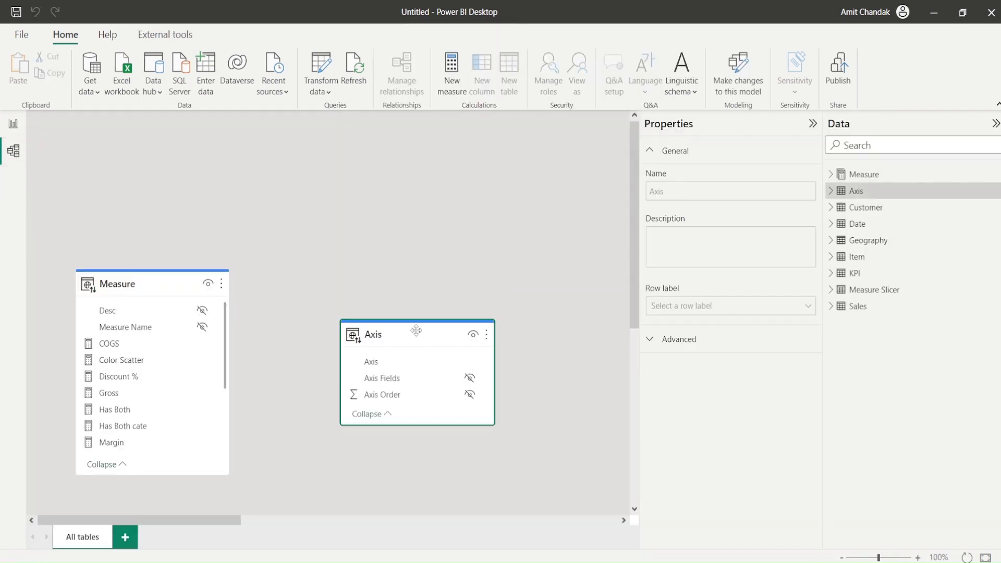
left_click(676, 340)
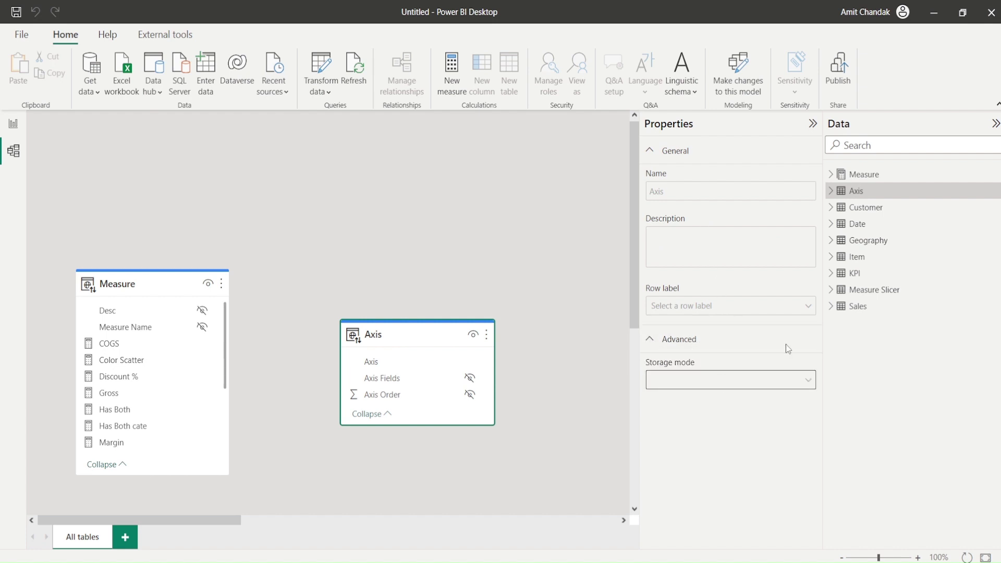
left_click(863, 175)
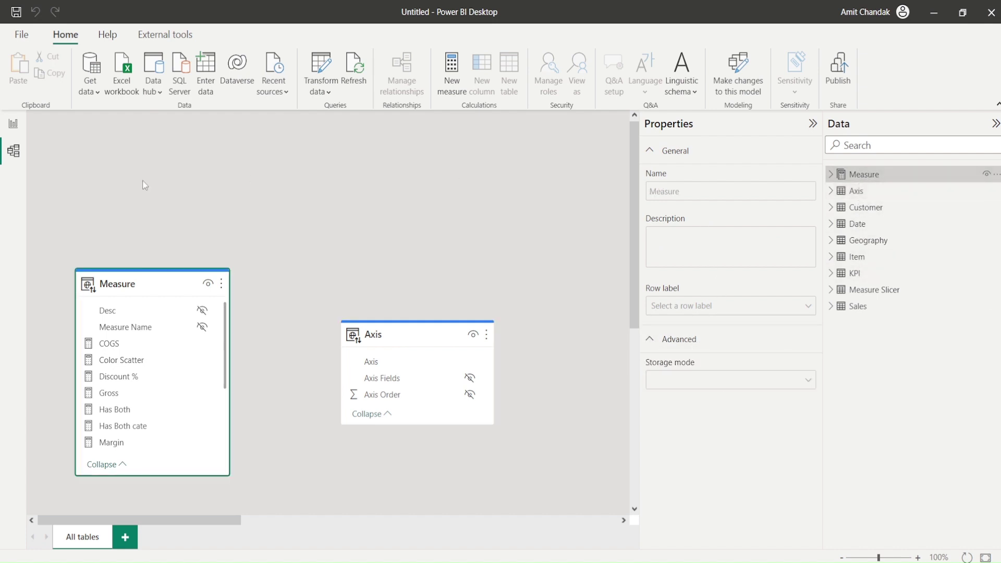
Return to the report view and select the Axis table to check which table and calculation options are available
left_click(10, 130)
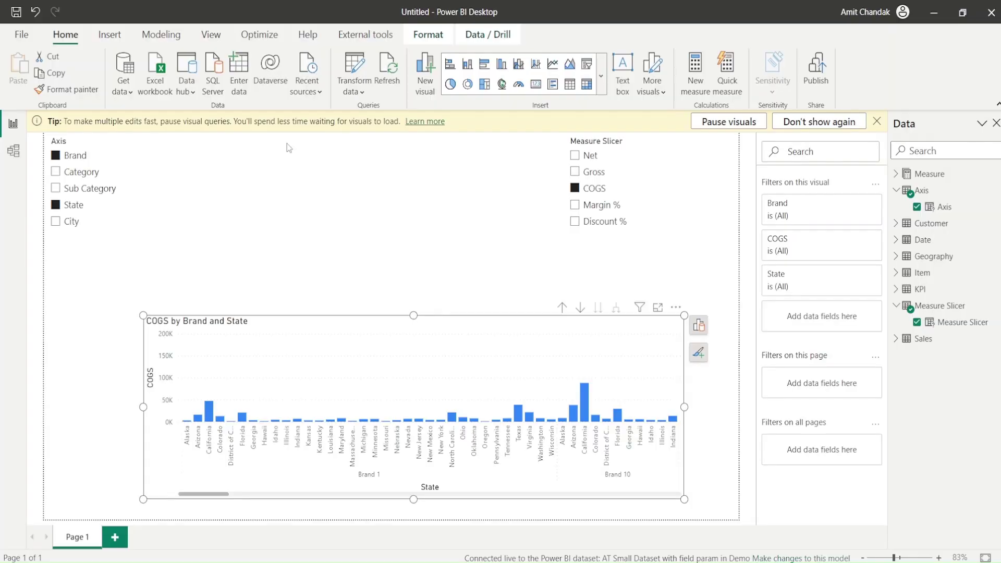
left_click(926, 193)
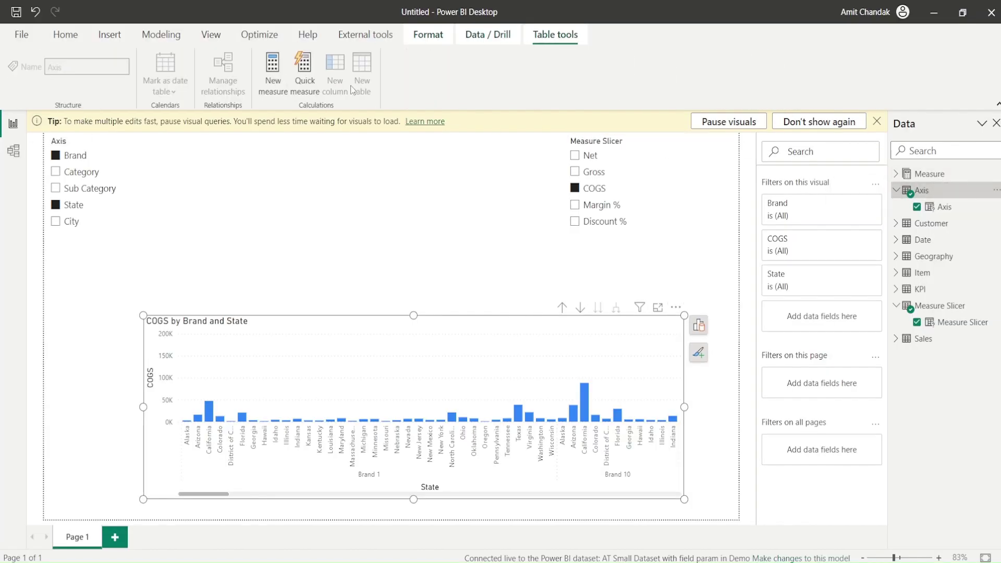